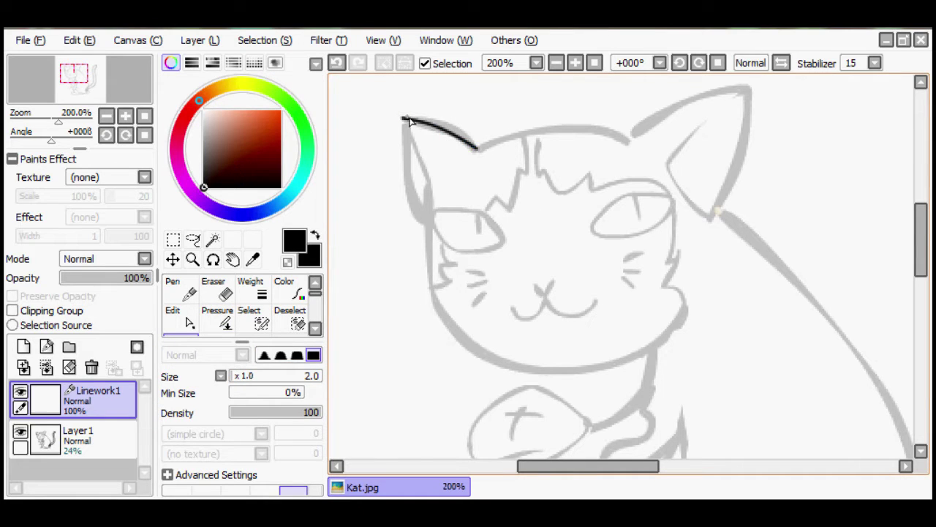
Trace the cat's ears, the top of its head and the jaw line in black on the linework layer.
{"action": "left_click_drag", "start_coordinate": [517, 141], "coordinate": [495, 144]}
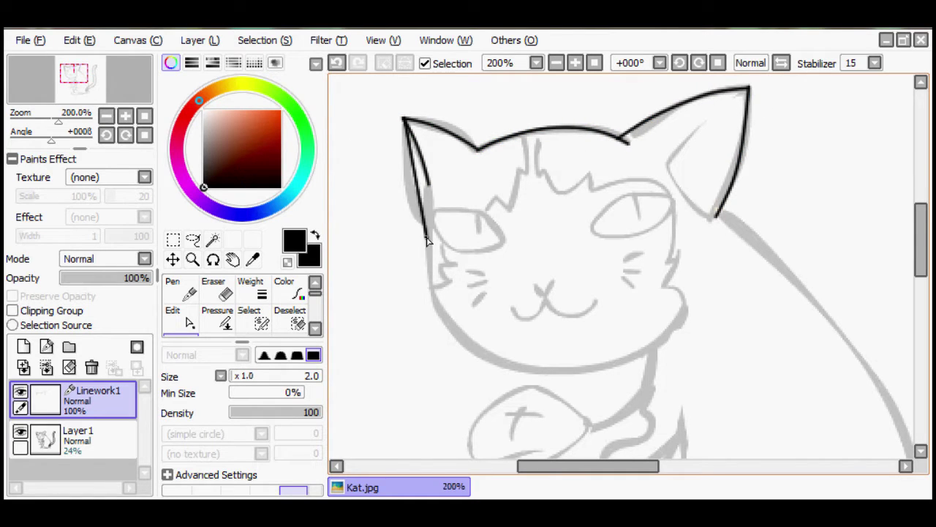
{"action": "mouse_move", "coordinate": [434, 188]}
{"action": "left_mouse_down"}
{"action": "mouse_move", "coordinate": [470, 188]}
{"action": "mouse_move", "coordinate": [445, 334]}
{"action": "mouse_move", "coordinate": [533, 362]}
{"action": "mouse_move", "coordinate": [656, 354]}
{"action": "left_mouse_up"}
{"action": "key", "text": "ctrl"}
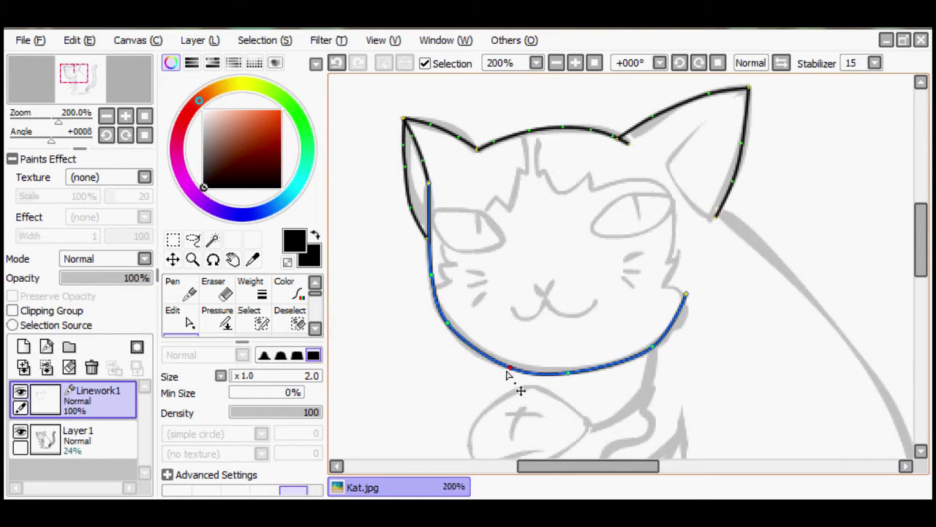
Trace the upper and lower outline of the cat's larger eye and round off its inner corner.
{"action": "scroll", "coordinate": [520, 256], "scroll_direction": "up", "scroll_amount": 1}
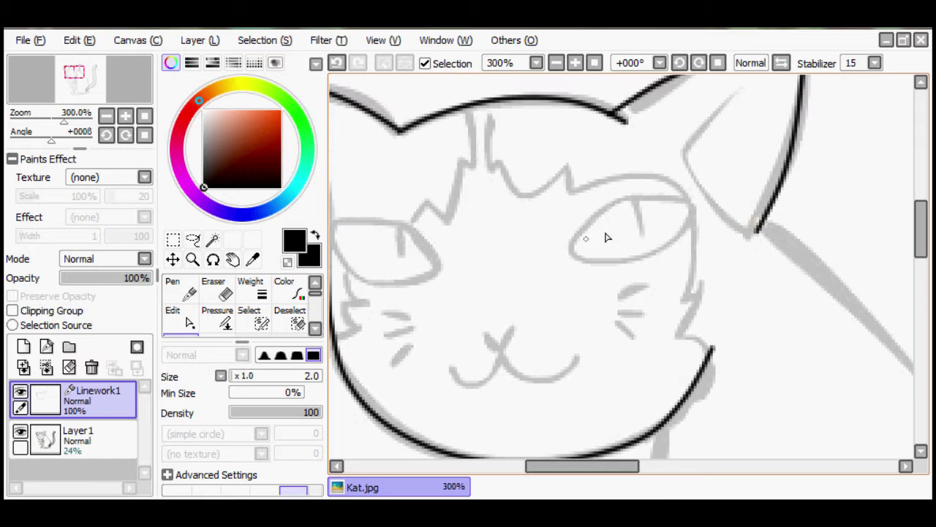
{"action": "left_click_drag", "start_coordinate": [588, 251], "coordinate": [623, 202]}
{"action": "left_click_drag", "start_coordinate": [566, 254], "coordinate": [696, 205]}
{"action": "left_click_drag", "start_coordinate": [615, 236], "coordinate": [607, 263]}
{"action": "key", "text": "ctrl"}
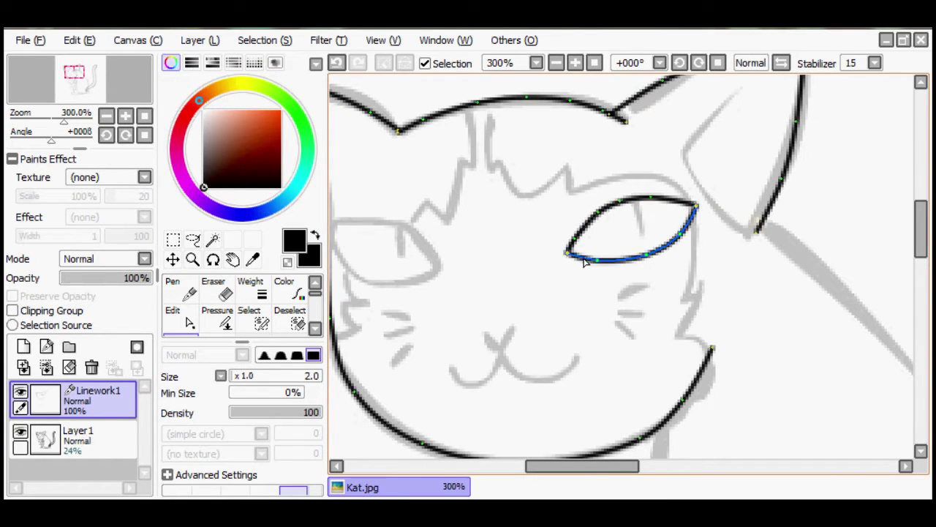
{"action": "left_click_drag", "start_coordinate": [565, 256], "coordinate": [569, 262]}
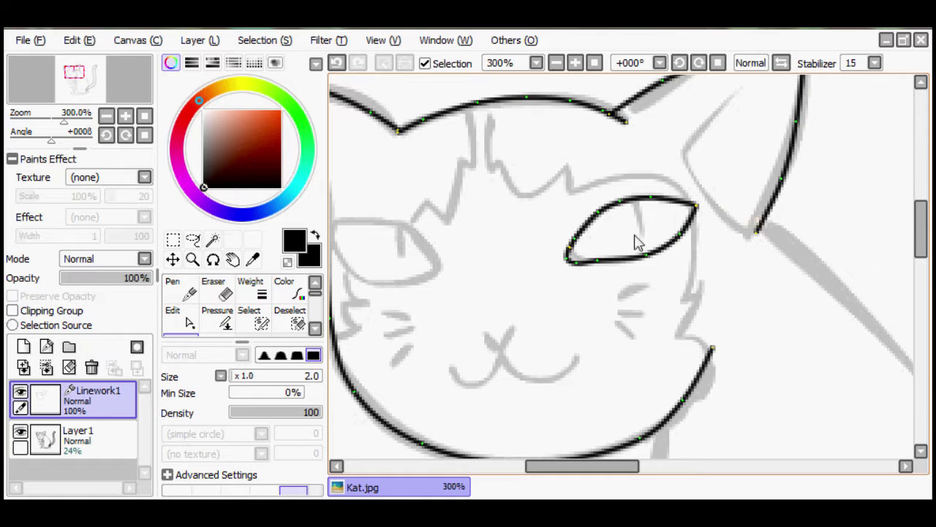
Trace the remaining facial features: the other eye, pupils, nose and mouth, cheek fur, forehead markings and eyelids.
{"action": "left_click_drag", "start_coordinate": [698, 227], "coordinate": [814, 227]}
{"action": "left_click_drag", "start_coordinate": [553, 254], "coordinate": [448, 222]}
{"action": "left_click_drag", "start_coordinate": [516, 243], "coordinate": [516, 227]}
{"action": "left_click_drag", "start_coordinate": [550, 264], "coordinate": [549, 278]}
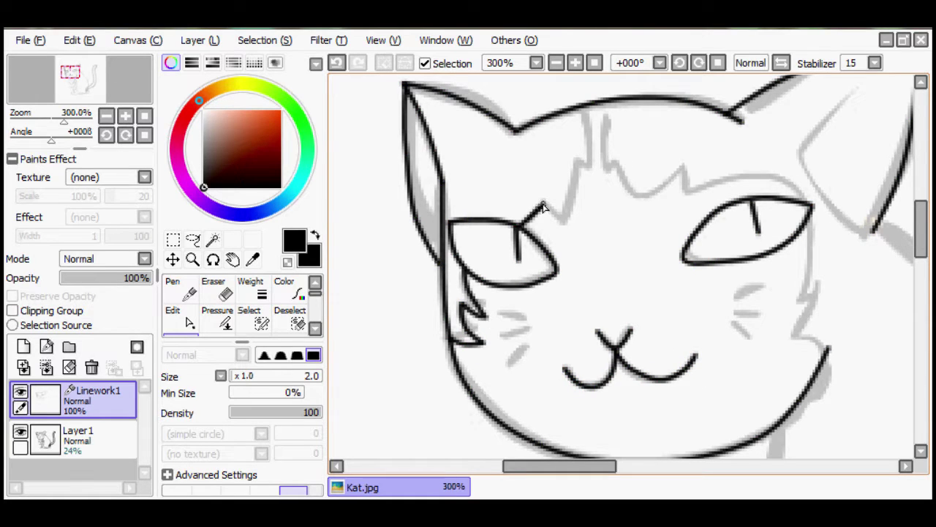
{"action": "left_click_drag", "start_coordinate": [444, 214], "coordinate": [516, 224]}
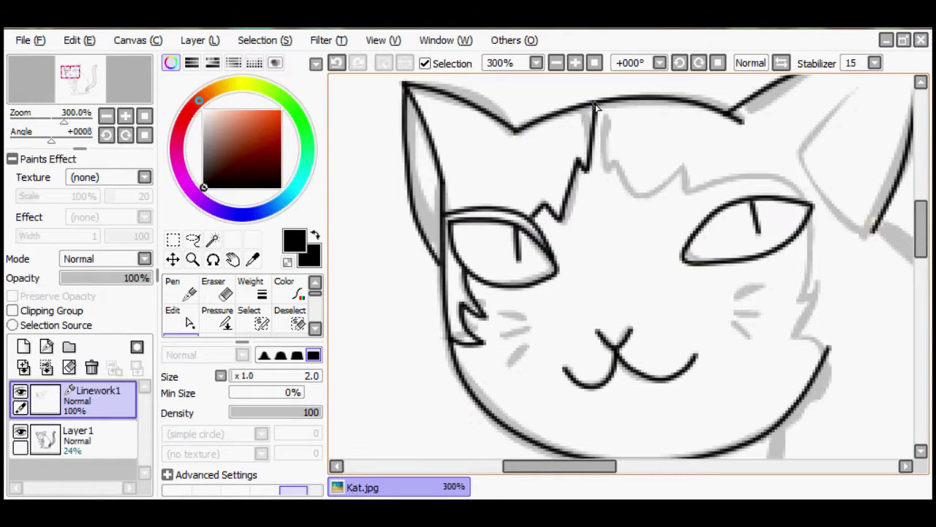
{"action": "mouse_move", "coordinate": [684, 191]}
{"action": "left_mouse_down"}
{"action": "mouse_move", "coordinate": [732, 220]}
{"action": "mouse_move", "coordinate": [753, 201]}
{"action": "mouse_move", "coordinate": [790, 197]}
{"action": "left_mouse_up"}
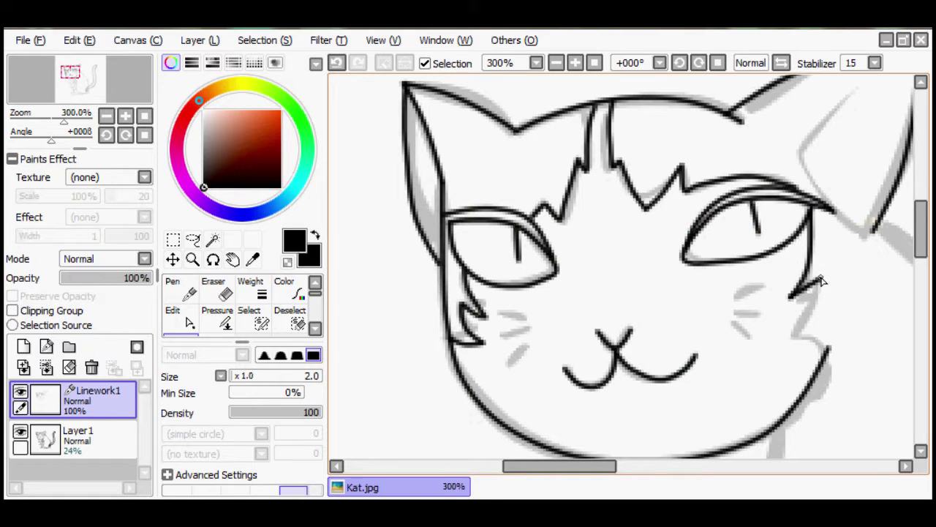
Trace the inner edges and jagged fur tufts inside both of the cat's ears.
{"action": "scroll", "coordinate": [836, 356], "scroll_direction": "down", "scroll_amount": 1}
{"action": "left_click_drag", "start_coordinate": [725, 117], "coordinate": [653, 189]}
{"action": "scroll", "coordinate": [665, 179], "scroll_direction": "up", "scroll_amount": 1}
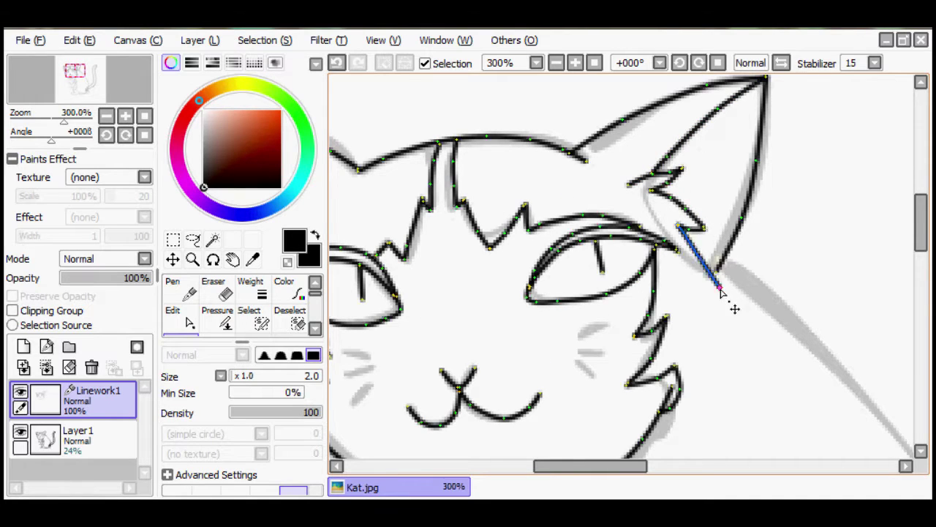
{"action": "scroll", "coordinate": [719, 280], "scroll_direction": "down", "scroll_amount": 2}
{"action": "scroll", "coordinate": [786, 329], "scroll_direction": "up", "scroll_amount": 2}
{"action": "key", "text": "e"}
{"action": "key", "text": "n"}
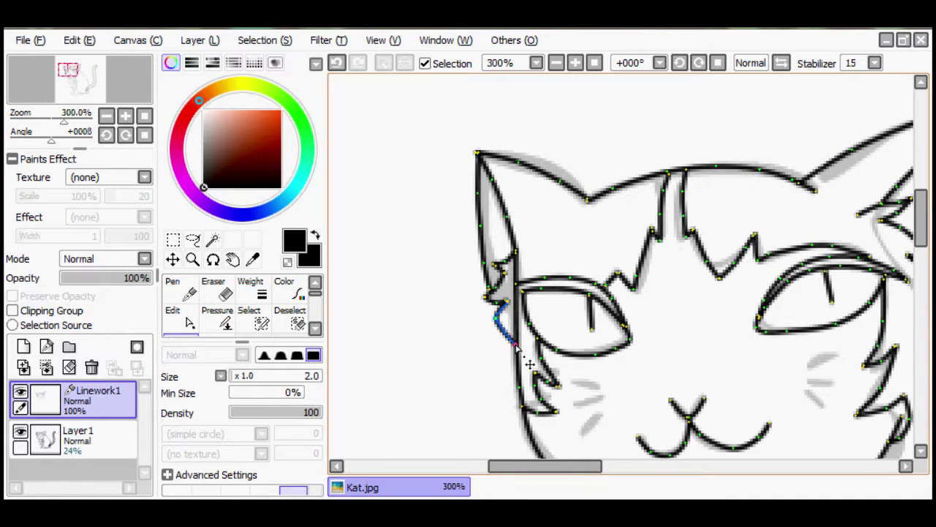
{"action": "scroll", "coordinate": [500, 315], "scroll_direction": "down", "scroll_amount": 3}
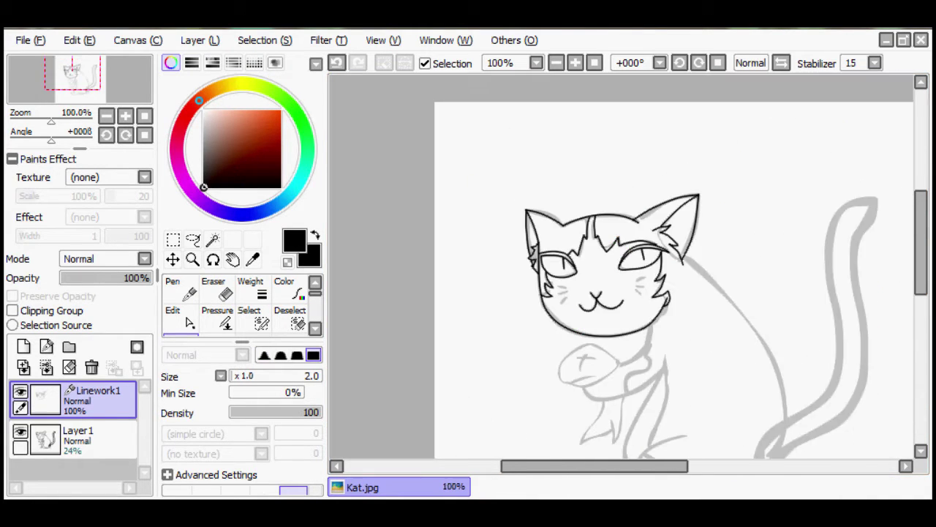
Erase the lowest fur line in the larger ear and redraw it so it meets the ear's base.
{"action": "scroll", "coordinate": [636, 292], "scroll_direction": "up", "scroll_amount": 3}
{"action": "key", "text": "e"}
{"action": "left_click_drag", "start_coordinate": [691, 263], "coordinate": [673, 210]}
{"action": "key", "text": "n"}
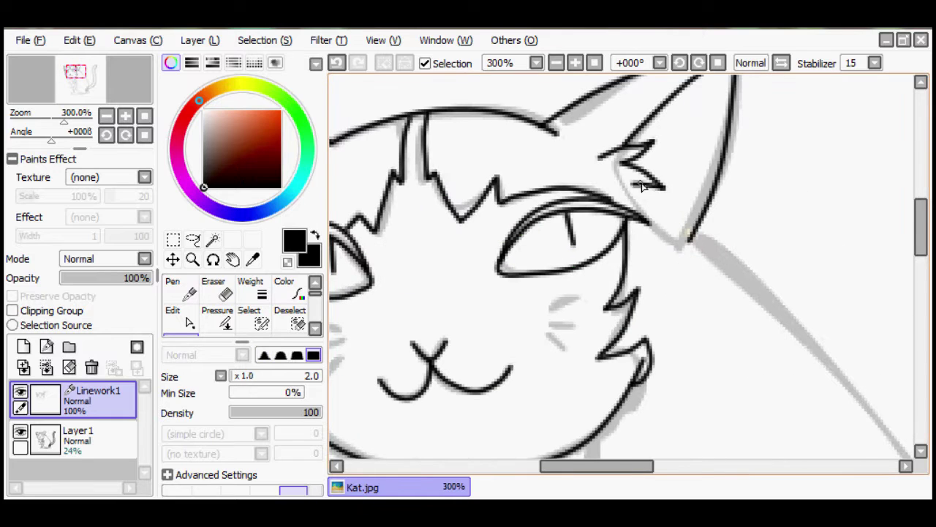
{"action": "scroll", "coordinate": [663, 229], "scroll_direction": "down", "scroll_amount": 2}
{"action": "scroll", "coordinate": [705, 182], "scroll_direction": "down", "scroll_amount": 1}
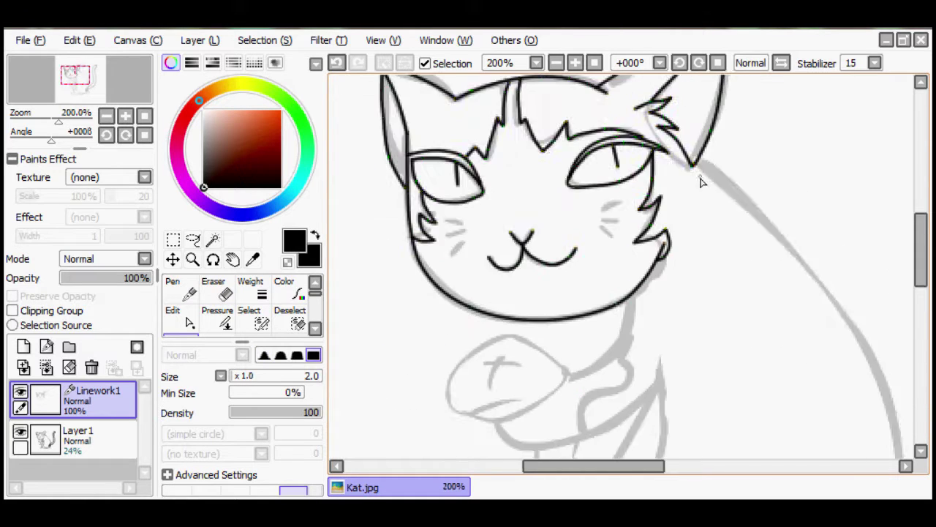
Trace the cat's back from the ear down to the tail, then the rear edge of the front leg and the thigh curve.
{"action": "scroll", "coordinate": [784, 339], "scroll_direction": "up", "scroll_amount": 2}
{"action": "left_click", "coordinate": [784, 339], "text": "shift"}
{"action": "key", "text": "ctrl+z"}
{"action": "left_click_drag", "start_coordinate": [627, 76], "coordinate": [748, 299]}
{"action": "mouse_move", "coordinate": [545, 206]}
{"action": "left_mouse_down"}
{"action": "mouse_move", "coordinate": [508, 397]}
{"action": "mouse_move", "coordinate": [591, 316]}
{"action": "left_mouse_up"}
{"action": "scroll", "coordinate": [525, 351], "scroll_direction": "down", "scroll_amount": 2}
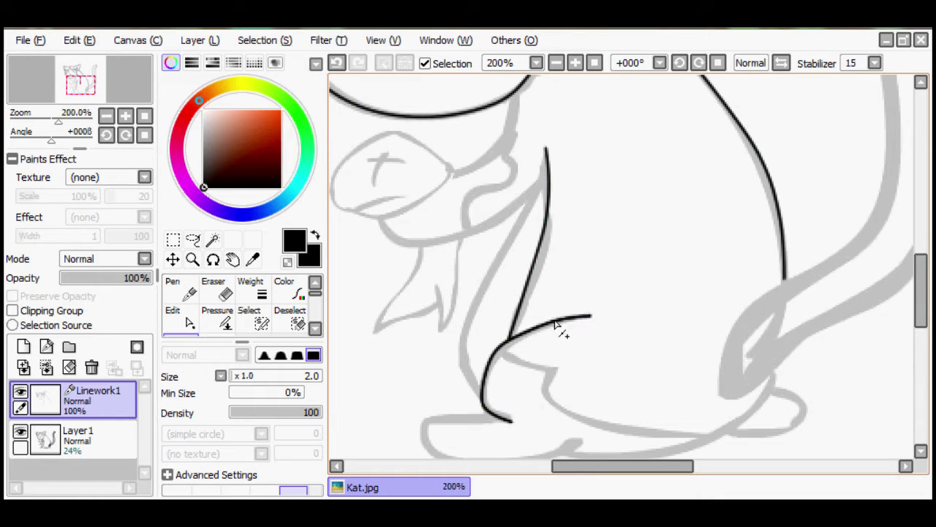
Trace the large foot, the underside of the body and the small rear foot, reshaping the large foot's lower edge to match the sketch.
{"action": "scroll", "coordinate": [563, 335], "scroll_direction": "down", "scroll_amount": 2}
{"action": "mouse_move", "coordinate": [513, 358]}
{"action": "left_mouse_down"}
{"action": "mouse_move", "coordinate": [429, 359]}
{"action": "mouse_move", "coordinate": [439, 398]}
{"action": "mouse_move", "coordinate": [539, 412]}
{"action": "mouse_move", "coordinate": [578, 382]}
{"action": "left_mouse_up"}
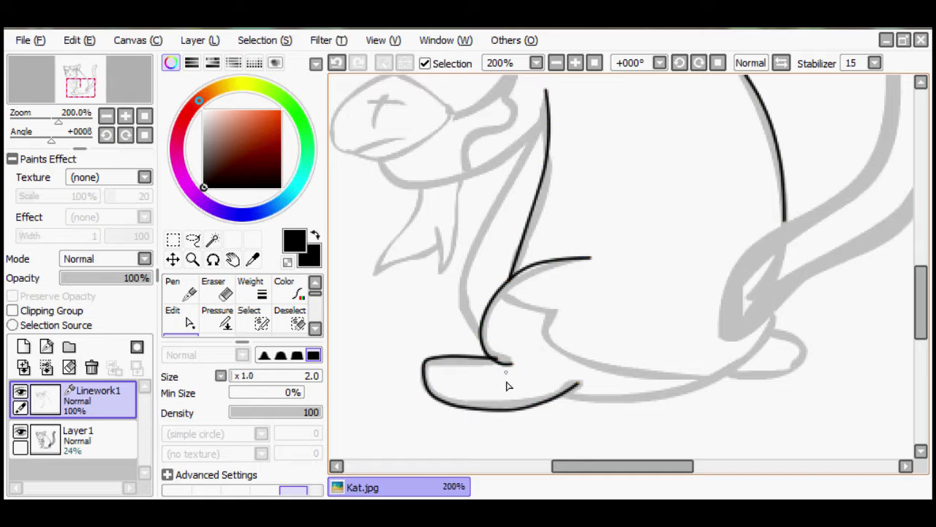
{"action": "left_click", "coordinate": [20, 432]}
{"action": "left_click", "coordinate": [20, 432]}
{"action": "left_click_drag", "start_coordinate": [518, 402], "coordinate": [561, 375]}
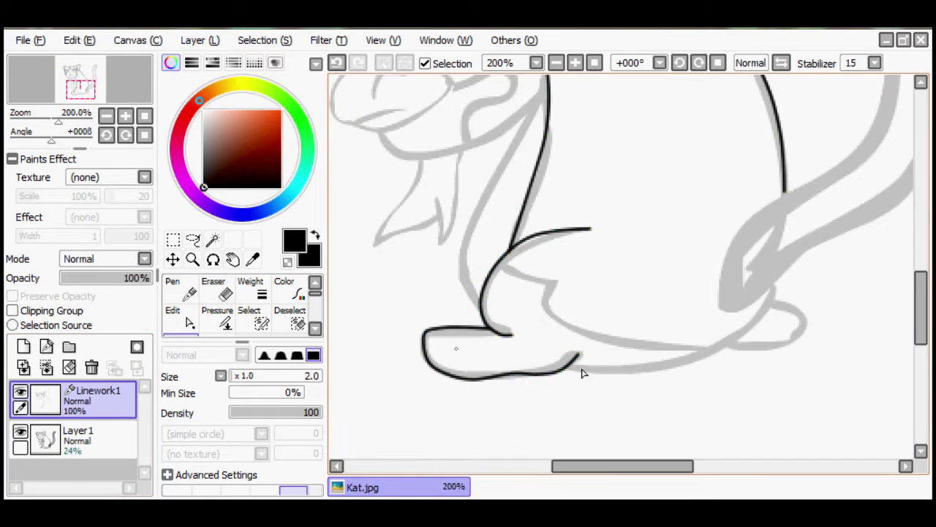
{"action": "scroll", "coordinate": [432, 333], "scroll_direction": "right", "scroll_amount": 3}
{"action": "mouse_move", "coordinate": [479, 364]}
{"action": "left_mouse_down"}
{"action": "mouse_move", "coordinate": [685, 285]}
{"action": "mouse_move", "coordinate": [527, 370]}
{"action": "mouse_move", "coordinate": [617, 359]}
{"action": "mouse_move", "coordinate": [688, 288]}
{"action": "left_mouse_up"}
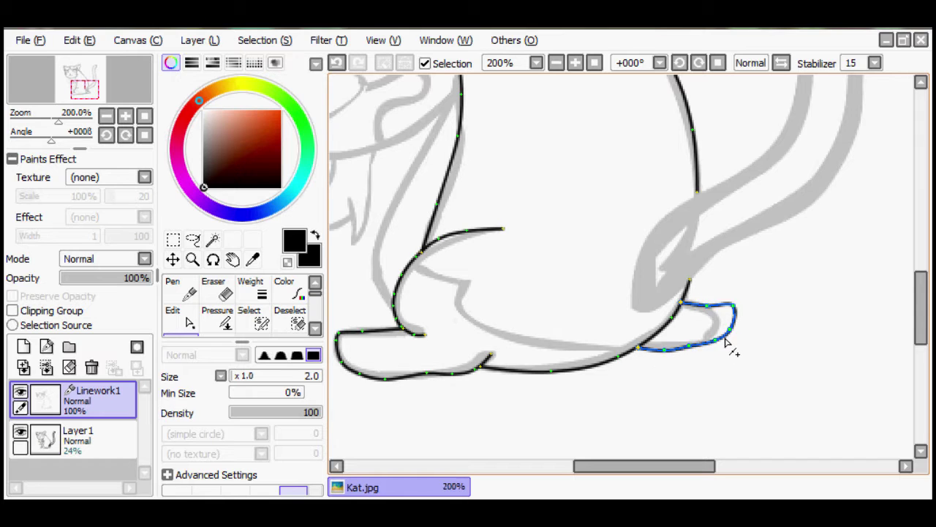
Trace both edges of the long curved tail from its tip down to the body.
{"action": "key", "text": "minus"}
{"action": "key", "text": "minus"}
{"action": "key", "text": "plus"}
{"action": "scroll", "coordinate": [585, 293], "scroll_direction": "up", "scroll_amount": 3}
{"action": "mouse_move", "coordinate": [600, 457]}
{"action": "left_mouse_down"}
{"action": "mouse_move", "coordinate": [761, 171]}
{"action": "mouse_move", "coordinate": [757, 135]}
{"action": "mouse_move", "coordinate": [699, 198]}
{"action": "left_mouse_up"}
{"action": "scroll", "coordinate": [685, 382], "scroll_direction": "down", "scroll_amount": 1}
{"action": "mouse_move", "coordinate": [685, 382]}
{"action": "left_mouse_down"}
{"action": "mouse_move", "coordinate": [696, 194]}
{"action": "mouse_move", "coordinate": [594, 377]}
{"action": "mouse_move", "coordinate": [757, 105]}
{"action": "mouse_move", "coordinate": [744, 382]}
{"action": "mouse_move", "coordinate": [759, 265]}
{"action": "mouse_move", "coordinate": [707, 394]}
{"action": "left_mouse_up"}
{"action": "scroll", "coordinate": [696, 194], "scroll_direction": "down", "scroll_amount": 2}
{"action": "scroll", "coordinate": [575, 381], "scroll_direction": "up", "scroll_amount": 1}
{"action": "scroll", "coordinate": [707, 394], "scroll_direction": "down", "scroll_amount": 1}
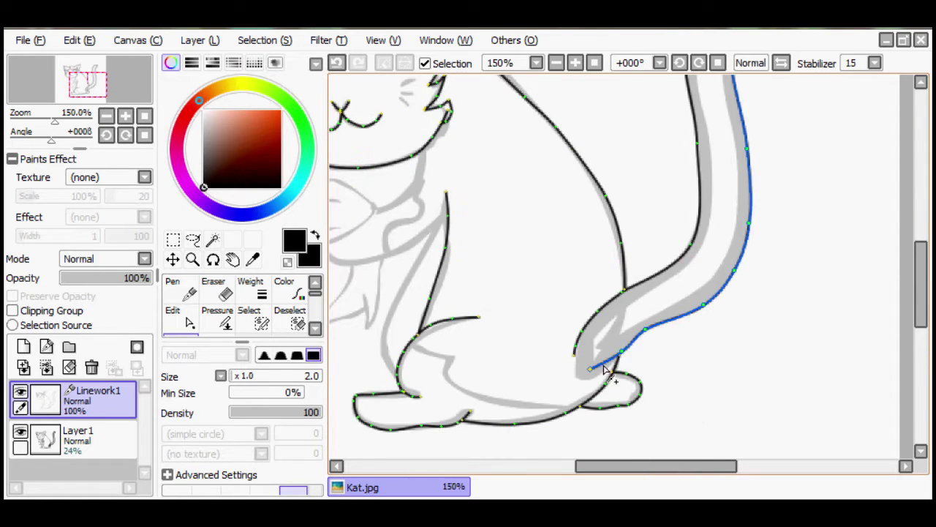
Erase the end of the tail's lower line where it overlaps the body.
{"action": "key", "text": "e"}
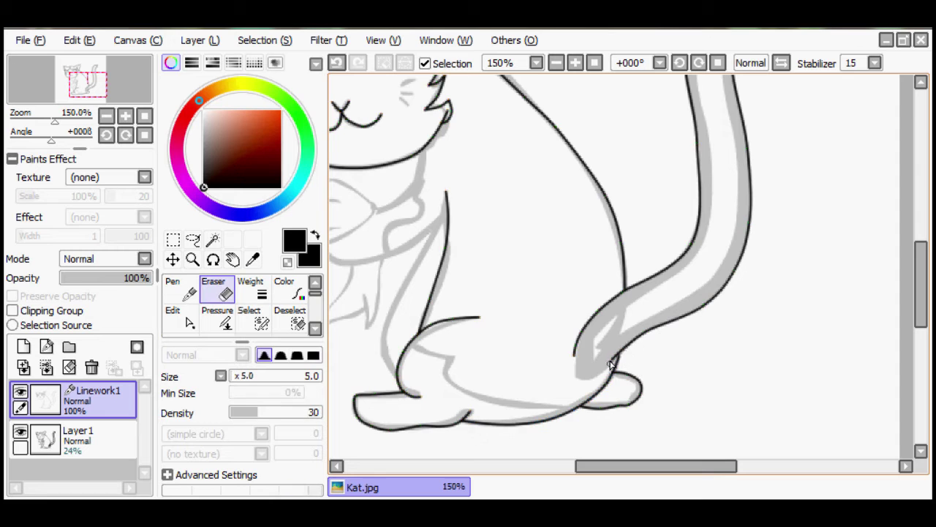
{"action": "scroll", "coordinate": [926, 205], "scroll_direction": "up", "scroll_amount": 1}
{"action": "scroll", "coordinate": [769, 151], "scroll_direction": "down", "scroll_amount": 1}
Trace the jagged fur marking on the thigh and its curved edge down to the underside of the body.
{"action": "key", "text": "n"}
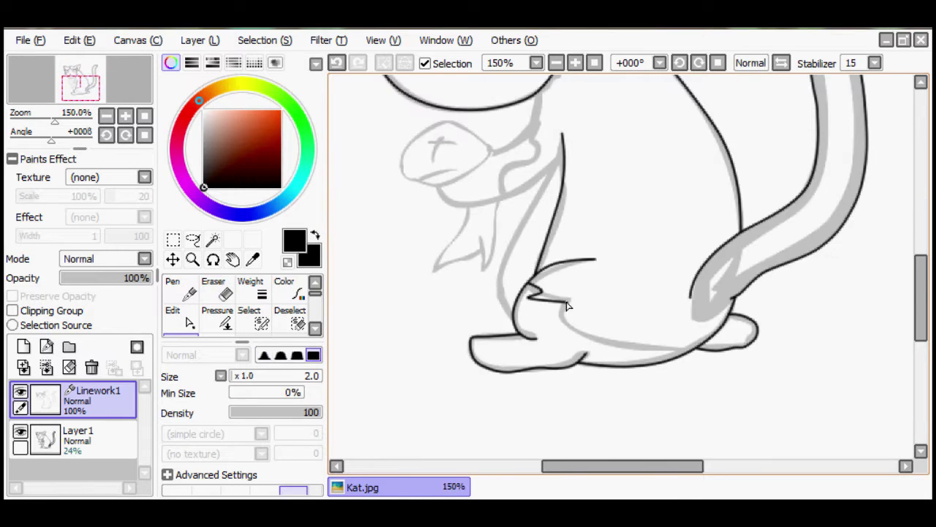
{"action": "scroll", "coordinate": [535, 299], "scroll_direction": "up", "scroll_amount": 2}
{"action": "left_click_drag", "start_coordinate": [475, 282], "coordinate": [533, 344]}
{"action": "left_click_drag", "start_coordinate": [497, 293], "coordinate": [773, 418]}
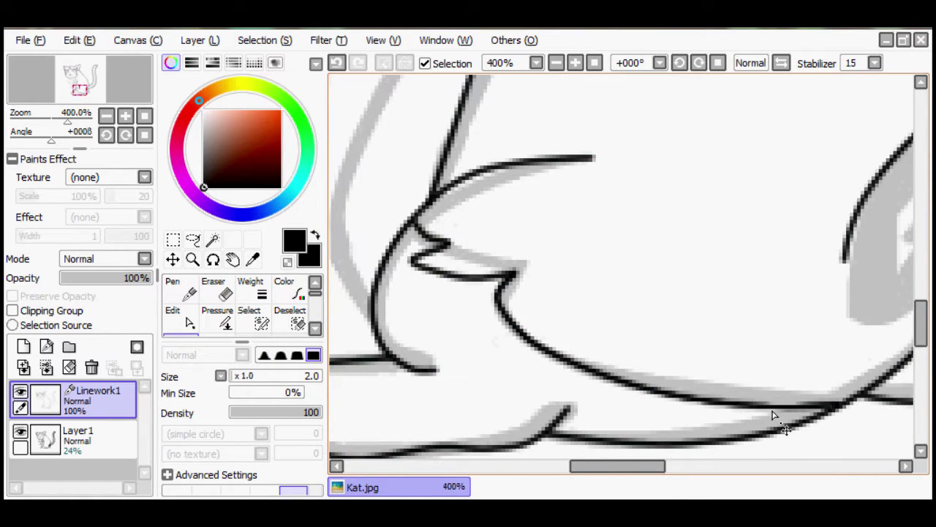
{"action": "scroll", "coordinate": [624, 326], "scroll_direction": "up", "scroll_amount": 2}
{"action": "scroll", "coordinate": [624, 325], "scroll_direction": "down", "scroll_amount": 2}
Trace the front edge of the standing leg, the neck line, and the raised paw with its markings and arm.
{"action": "mouse_move", "coordinate": [594, 179]}
{"action": "left_mouse_down"}
{"action": "mouse_move", "coordinate": [512, 366]}
{"action": "mouse_move", "coordinate": [534, 428]}
{"action": "left_mouse_up"}
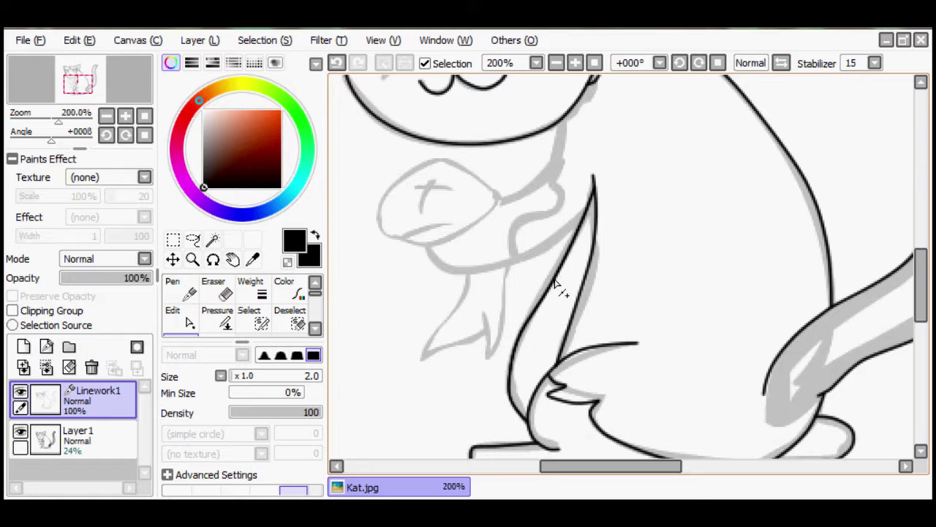
{"action": "left_click_drag", "start_coordinate": [402, 239], "coordinate": [502, 205]}
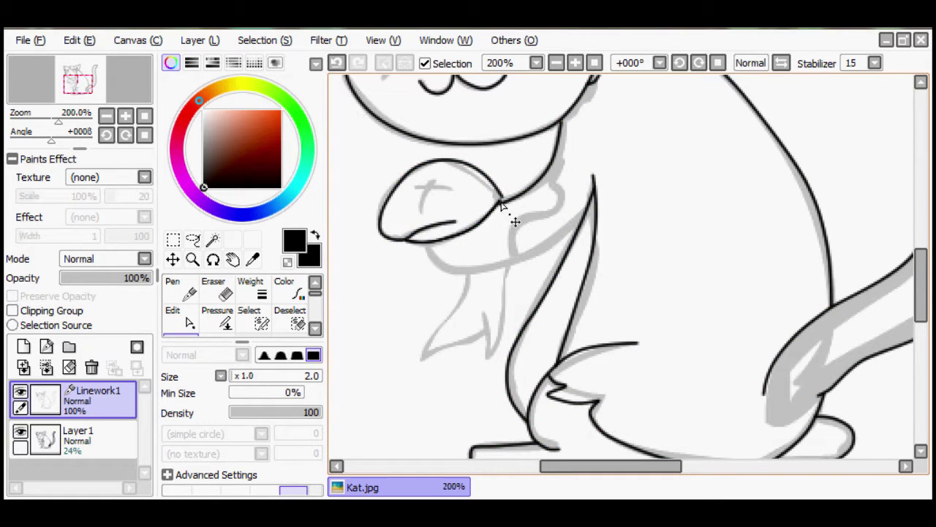
{"action": "scroll", "coordinate": [480, 240], "scroll_direction": "down", "scroll_amount": 2}
{"action": "left_click_drag", "start_coordinate": [591, 112], "coordinate": [430, 174]}
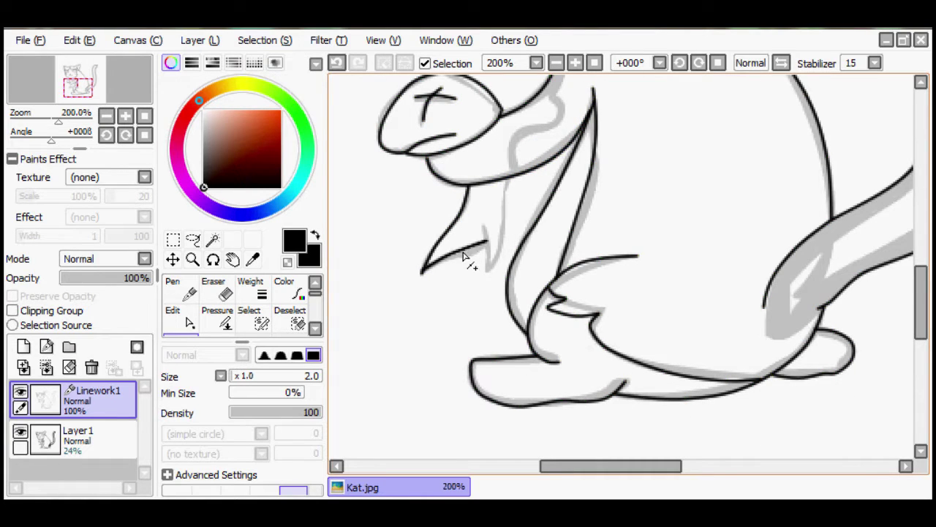
Finish the pointed tuft hanging below the raised arm and trace the jagged fur marking on the arm.
{"action": "scroll", "coordinate": [512, 179], "scroll_direction": "up", "scroll_amount": 3}
{"action": "scroll", "coordinate": [512, 205], "scroll_direction": "down", "scroll_amount": 1}
{"action": "scroll", "coordinate": [512, 205], "scroll_direction": "up", "scroll_amount": 1}
{"action": "left_click_drag", "start_coordinate": [498, 223], "coordinate": [462, 312]}
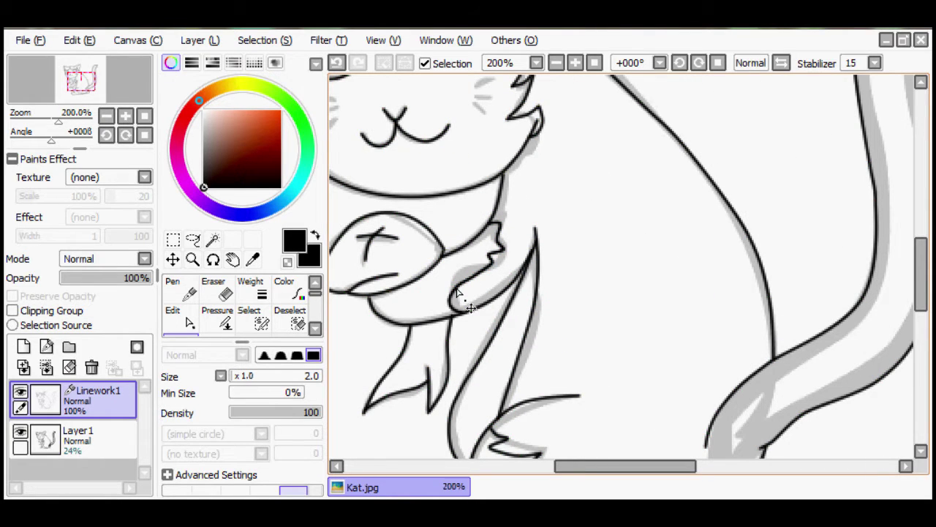
Hide the sketch on Layer1 and show the whole cat's linework at 100%.
{"action": "left_click", "coordinate": [20, 432]}
{"action": "key", "text": "ctrl+0"}
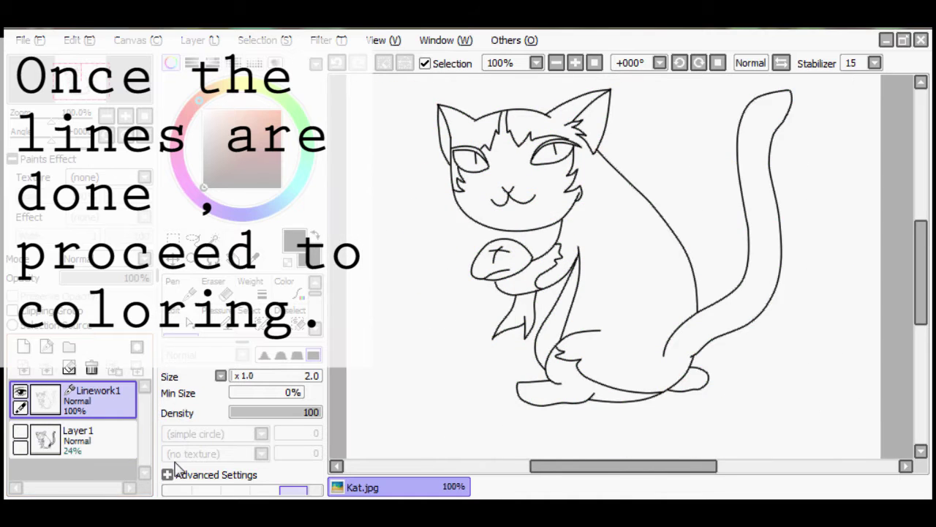
{"action": "scroll", "coordinate": [176, 468], "scroll_direction": "up", "scroll_amount": 1}
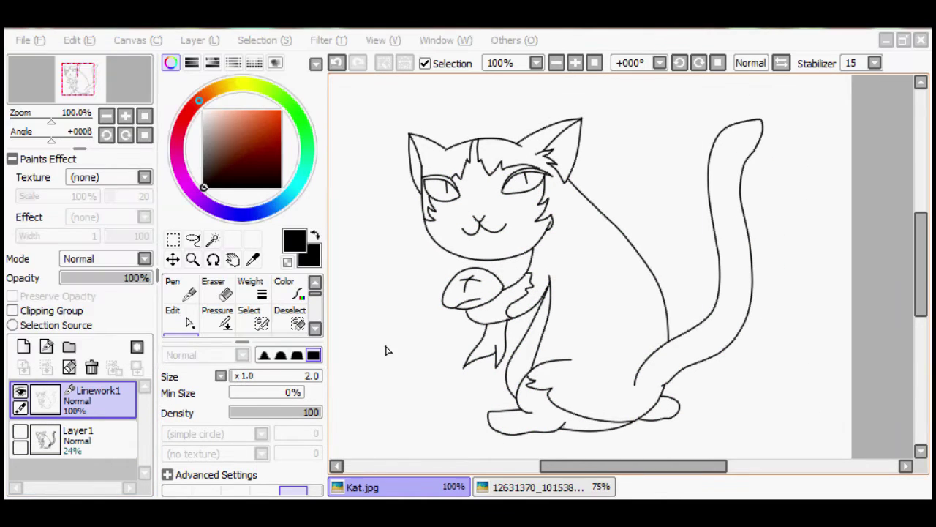
Switch to the reference photo of the cats and examine the orange-and-white cat's head at 200%.
{"action": "left_click", "coordinate": [505, 487]}
{"action": "key", "text": "ctrl+plus"}
{"action": "key", "text": "ctrl+plus"}
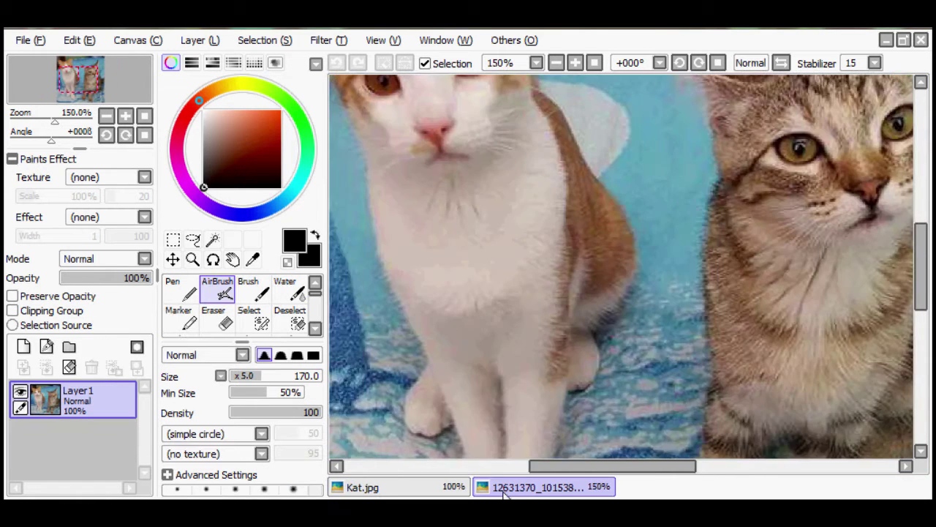
{"action": "key", "text": "ctrl+plus"}
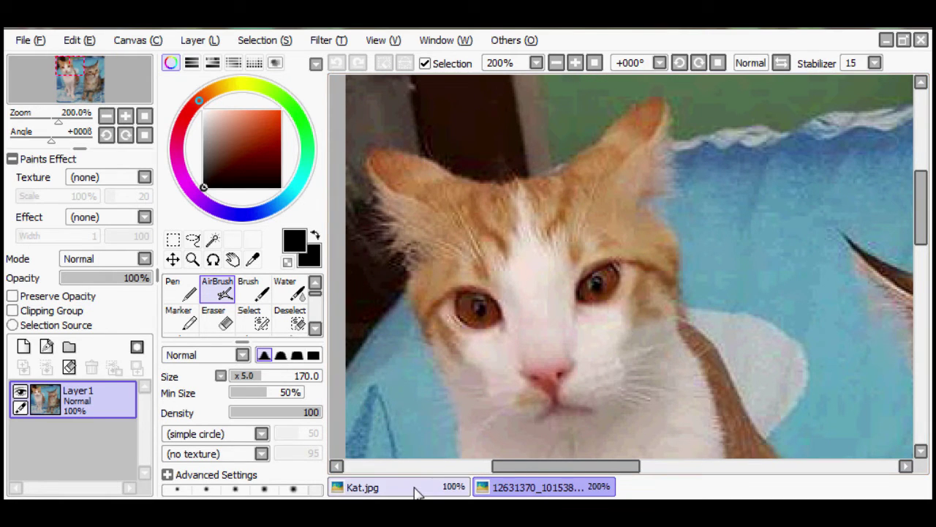
Return to Kat.jpg and paint both upper eyelids orange-brown on a new layer inside a layer folder.
{"action": "left_click", "coordinate": [362, 487]}
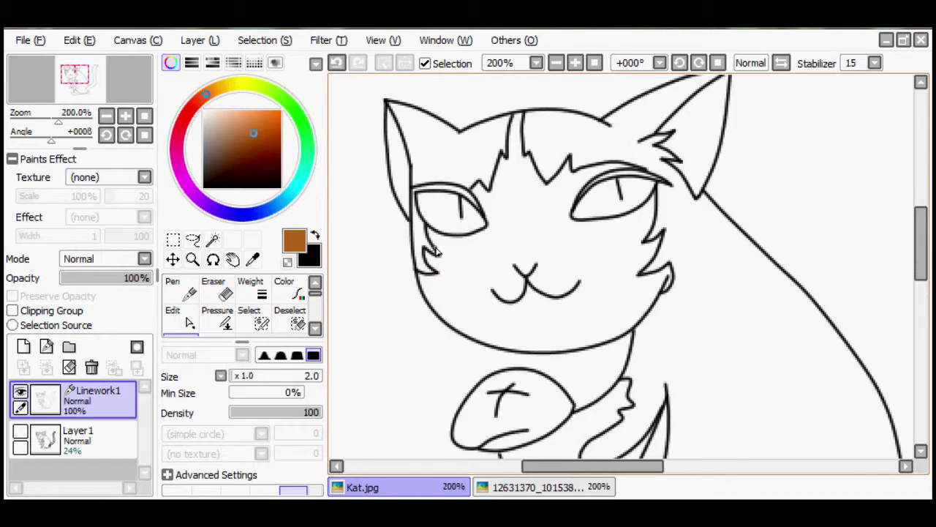
{"action": "key", "text": "ctrl+plus"}
{"action": "left_click", "coordinate": [460, 166]}
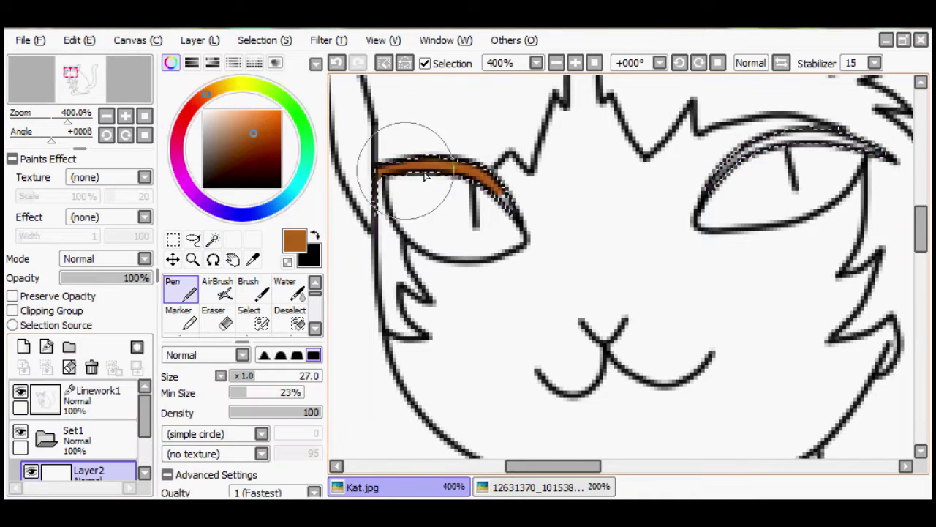
Select the cat's colored fur patches on the cheeks, forehead, ears, back and tail from the linework layer with the Magic Wand.
{"action": "left_click", "coordinate": [385, 212]}
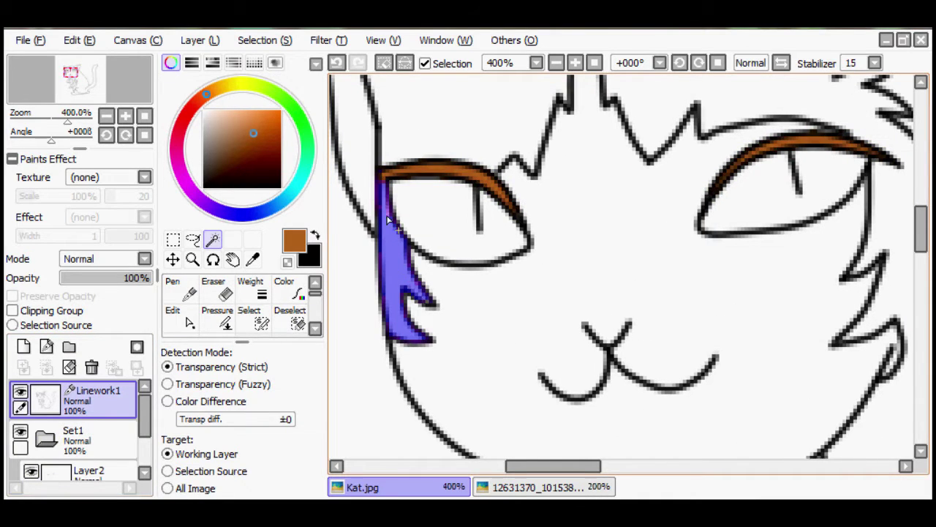
{"action": "scroll", "coordinate": [388, 220], "scroll_direction": "up", "scroll_amount": 3}
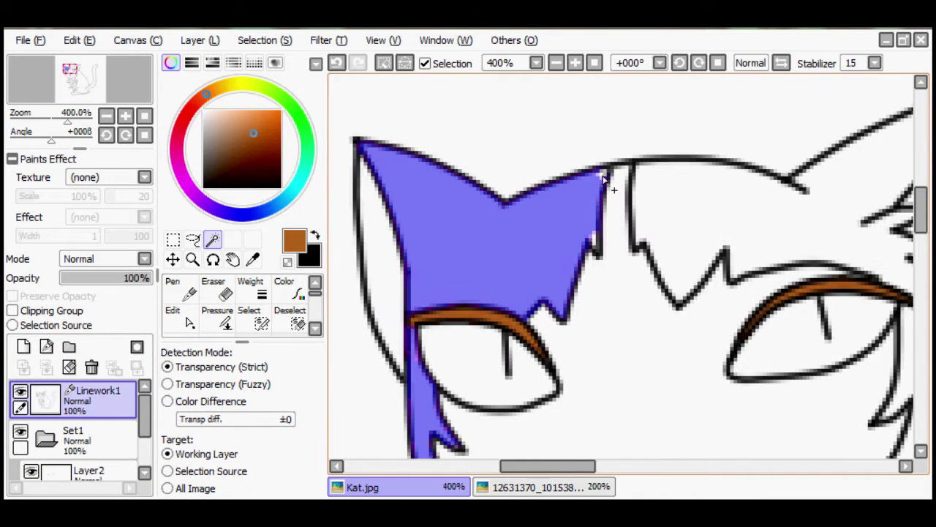
{"action": "left_click", "coordinate": [606, 178]}
{"action": "scroll", "coordinate": [687, 212], "scroll_direction": "right", "scroll_amount": 3}
{"action": "scroll", "coordinate": [649, 309], "scroll_direction": "down", "scroll_amount": 3}
{"action": "scroll", "coordinate": [714, 351], "scroll_direction": "down", "scroll_amount": 3}
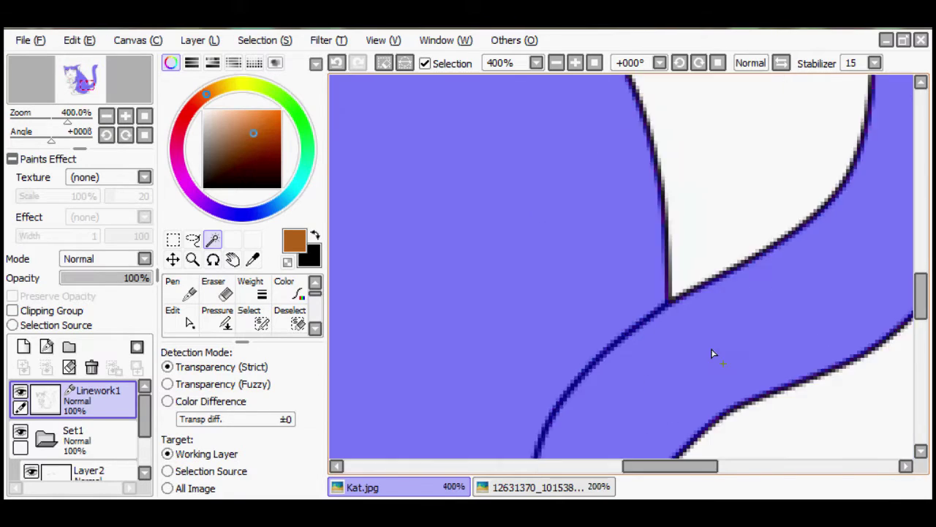
{"action": "scroll", "coordinate": [564, 146], "scroll_direction": "left", "scroll_amount": 3}
{"action": "key", "text": "ctrl+0"}
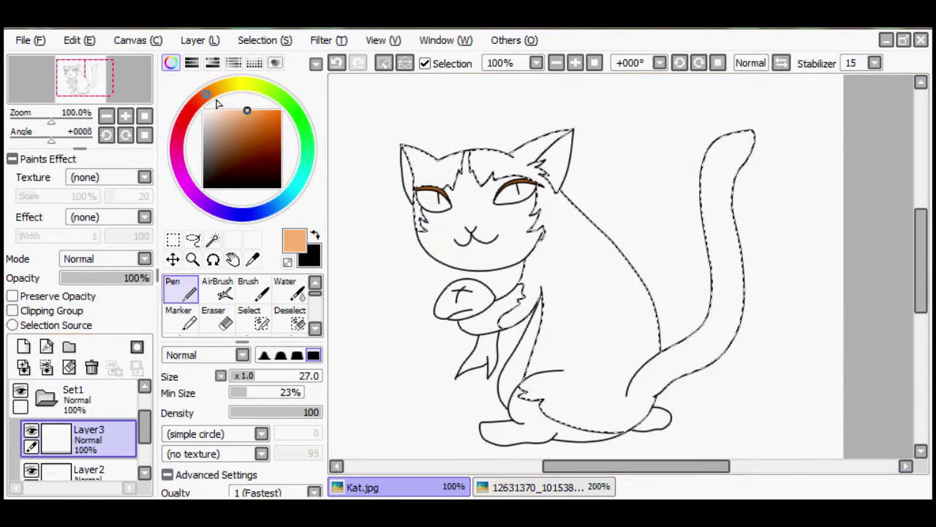
Fill the selected fur patches on the head, body and tail with light orange using the Pen at size 38.
{"action": "left_click_drag", "start_coordinate": [421, 157], "coordinate": [448, 182]}
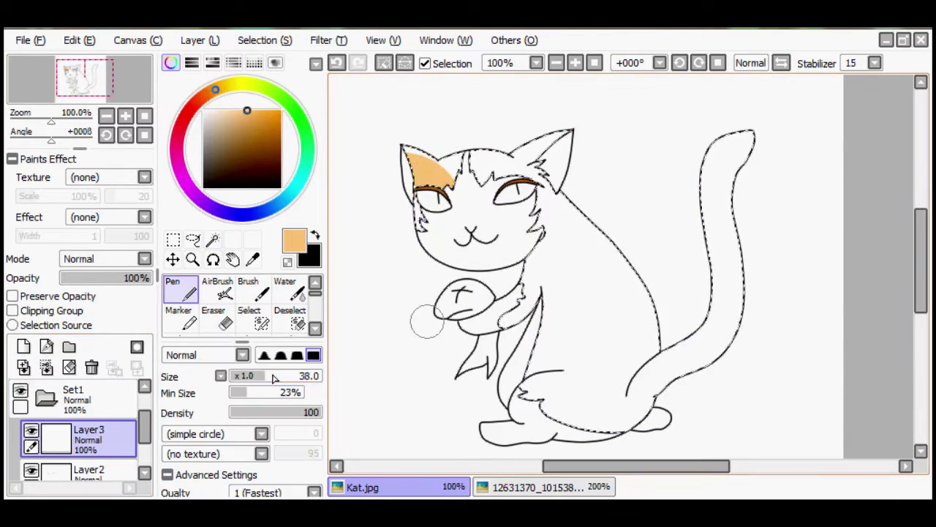
{"action": "left_click", "coordinate": [585, 308]}
{"action": "key", "text": "ctrl+plus"}
{"action": "scroll", "coordinate": [548, 230], "scroll_direction": "down", "scroll_amount": 1}
Shade the front leg's edge and the neck behind the cheek in darker orange with the Marker at size 23.
{"action": "key", "text": "bracketright"}
{"action": "key", "text": "bracketright"}
{"action": "key", "text": "bracketright"}
{"action": "key", "text": "bracketright"}
{"action": "key", "text": "bracketright"}
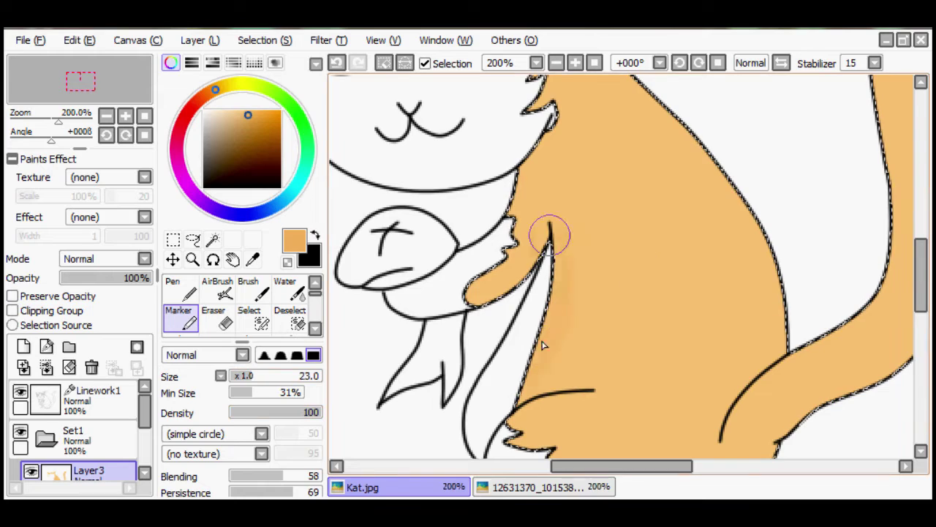
{"action": "left_click_drag", "start_coordinate": [559, 366], "coordinate": [578, 205]}
{"action": "key", "text": "ctrl+minus"}
{"action": "key", "text": "ctrl+plus"}
{"action": "scroll", "coordinate": [643, 167], "scroll_direction": "up", "scroll_amount": 1}
{"action": "mouse_move", "coordinate": [644, 168]}
{"action": "left_mouse_down"}
{"action": "mouse_move", "coordinate": [665, 130]}
{"action": "mouse_move", "coordinate": [701, 232]}
{"action": "left_mouse_up"}
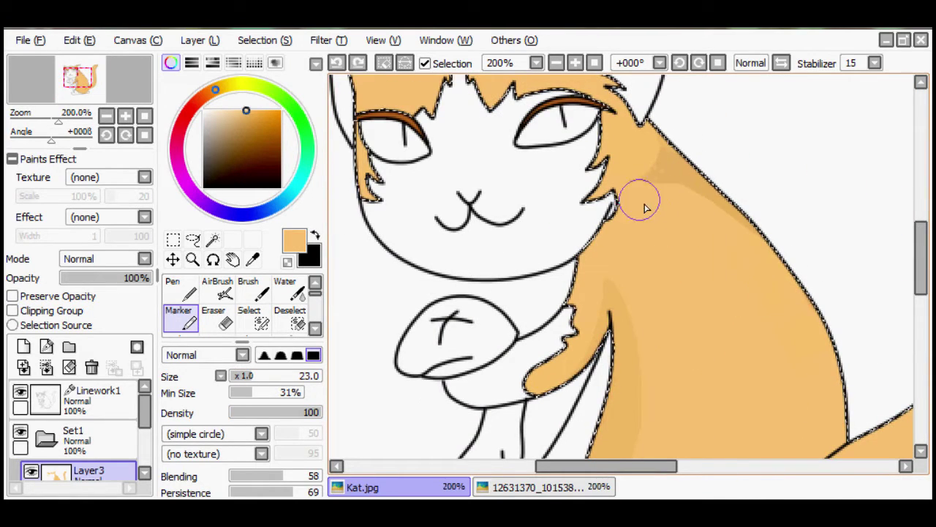
Add darker orange Marker shading along the lower back where the body meets the tail.
{"action": "scroll", "coordinate": [644, 198], "scroll_direction": "down", "scroll_amount": 2}
{"action": "key", "text": "ctrl+minus"}
{"action": "key", "text": "ctrl+minus"}
{"action": "key", "text": "ctrl+plus"}
{"action": "key", "text": "ctrl+plus"}
{"action": "left_click_drag", "start_coordinate": [696, 285], "coordinate": [665, 334]}
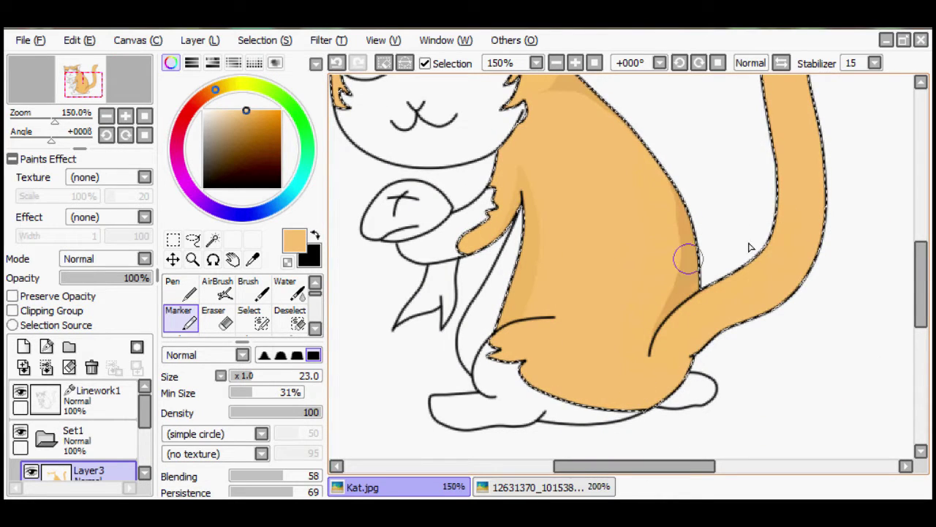
Shade the ear and forehead fur and the chest area under the chin in darker orange with the Marker.
{"action": "key", "text": "ctrl+minus"}
{"action": "key", "text": "ctrl+minus"}
{"action": "scroll", "coordinate": [639, 183], "scroll_direction": "up", "scroll_amount": 2}
{"action": "key", "text": "ctrl+plus"}
{"action": "key", "text": "ctrl+plus"}
{"action": "key", "text": "ctrl+plus"}
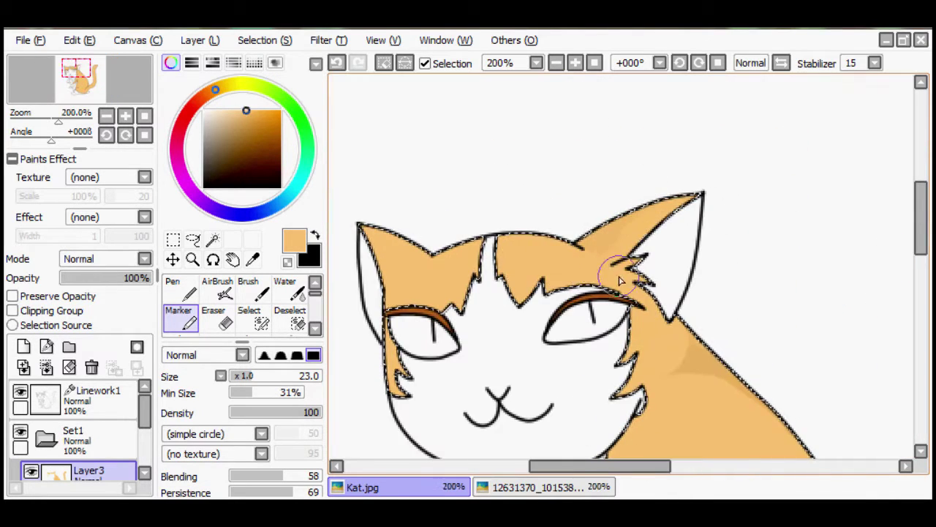
{"action": "scroll", "coordinate": [620, 278], "scroll_direction": "down", "scroll_amount": 2}
{"action": "scroll", "coordinate": [614, 257], "scroll_direction": "left", "scroll_amount": 2}
{"action": "scroll", "coordinate": [547, 220], "scroll_direction": "down", "scroll_amount": 5}
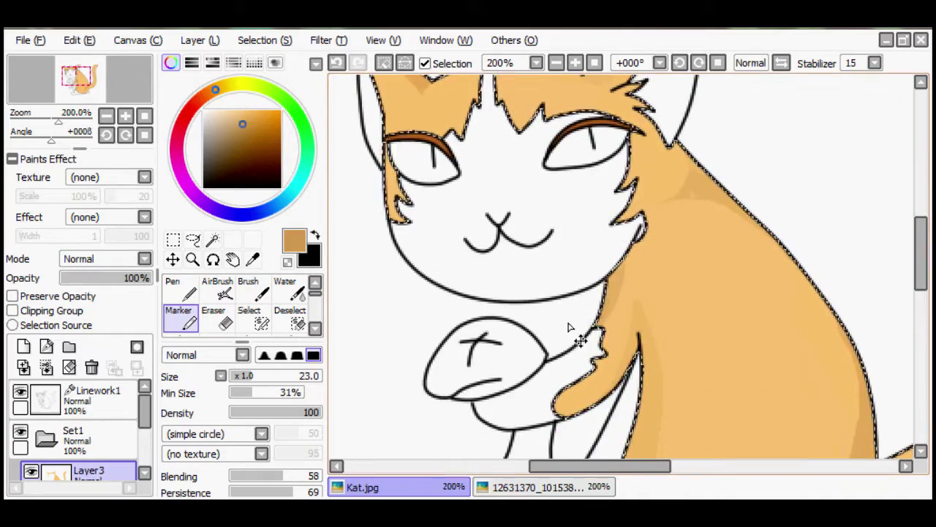
Add a new layer and airbrush deeper orange over the head, back and tail.
{"action": "key", "text": "ctrl+minus"}
{"action": "key", "text": "ctrl+minus"}
{"action": "key", "text": "a"}
{"action": "left_click", "coordinate": [23, 346]}
{"action": "left_click", "coordinate": [615, 380], "text": "alt"}
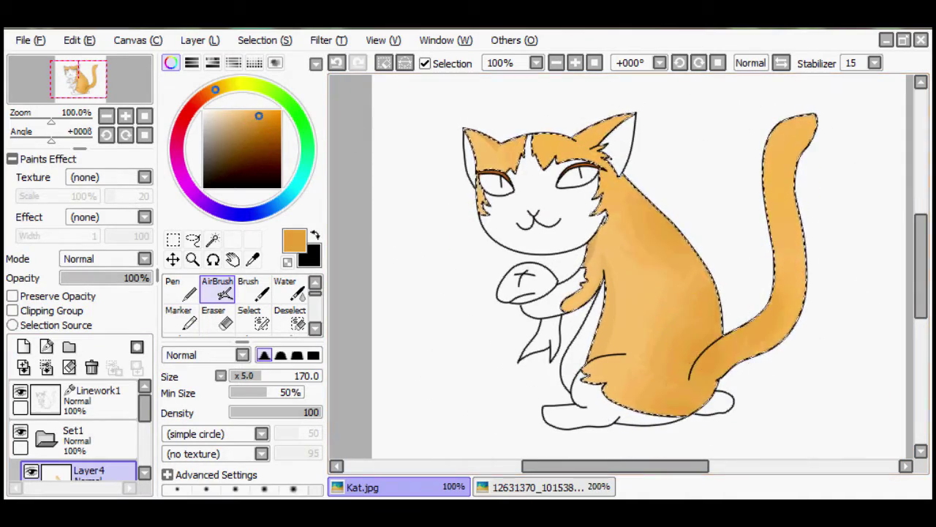
Paint brown forehead stripes on a new layer with the Marker, checking the reference photo of the real cat.
{"action": "key", "text": "ctrl+minus"}
{"action": "key", "text": "ctrl+plus"}
{"action": "key", "text": "ctrl+plus"}
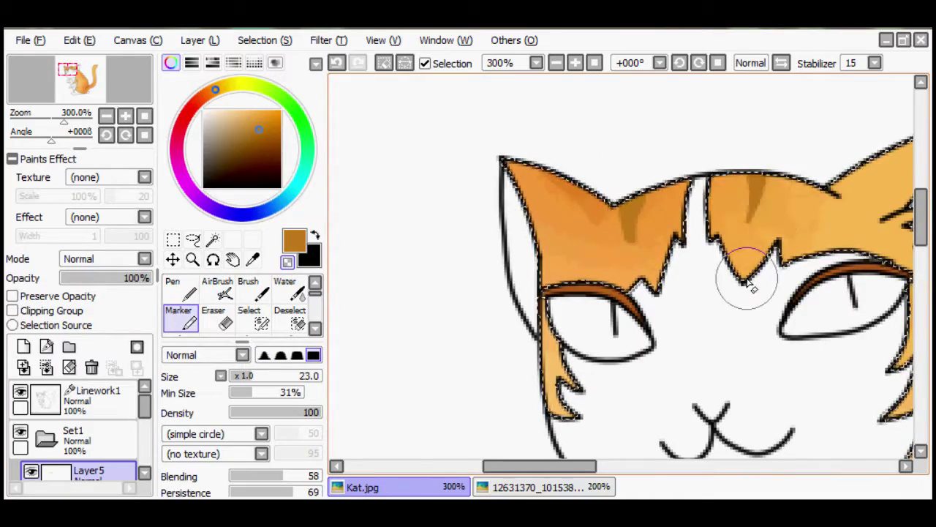
{"action": "left_click", "coordinate": [541, 487]}
{"action": "left_click", "coordinate": [430, 495]}
{"action": "key", "text": "ctrl+minus"}
{"action": "key", "text": "ctrl+plus"}
{"action": "key", "text": "ctrl+minus"}
{"action": "key", "text": "ctrl+minus"}
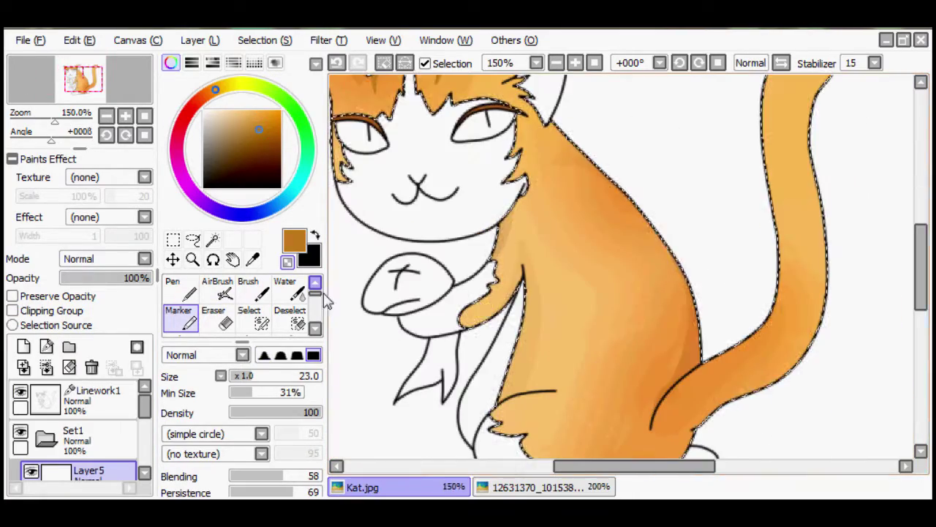
Paint broad curved brown stripes across the cat's back with the Marker at size 23.
{"action": "left_click_drag", "start_coordinate": [703, 308], "coordinate": [631, 349]}
{"action": "key", "text": "ctrl+plus"}
{"action": "left_click_drag", "start_coordinate": [560, 228], "coordinate": [575, 226]}
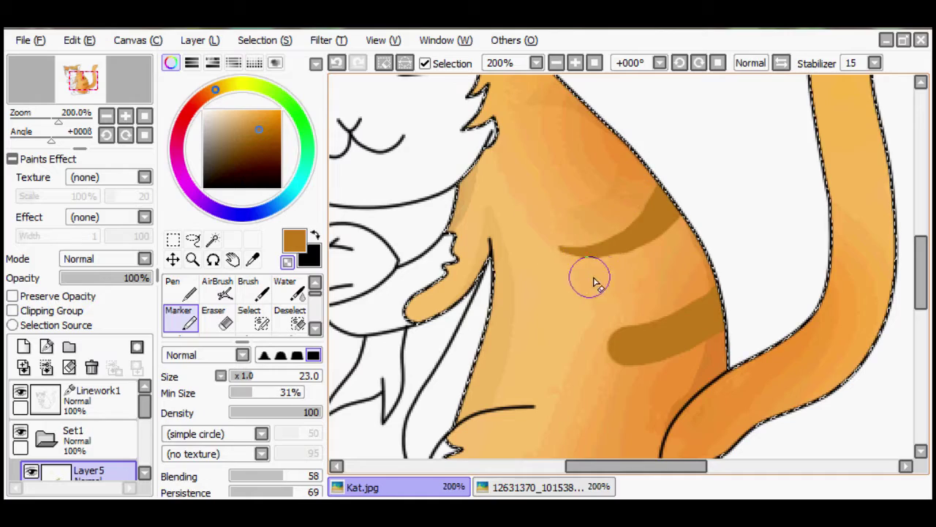
{"action": "key", "text": "ctrl+minus"}
{"action": "key", "text": "ctrl+minus"}
{"action": "key", "text": "ctrl+plus"}
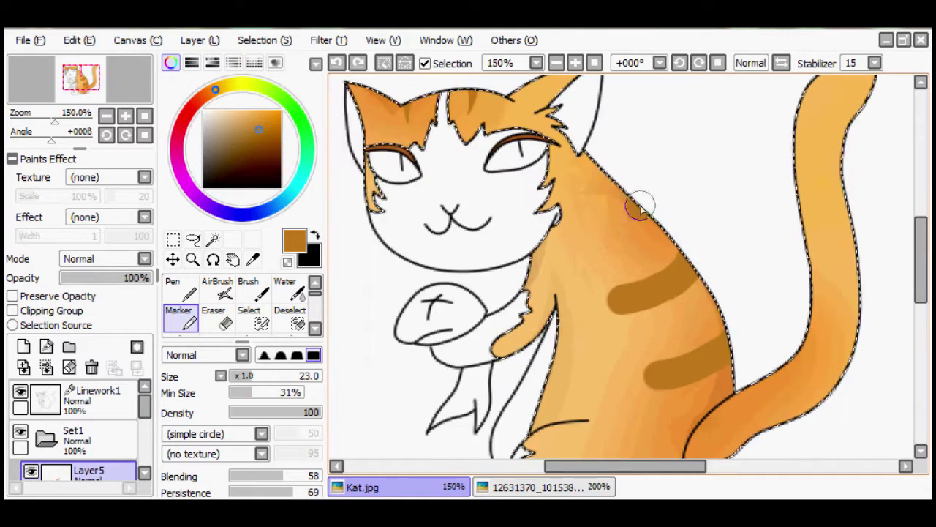
Add thick and thin brown stripes on the back and tail, and set the stripe layer to Multiply at about 75% opacity.
{"action": "key", "text": "bracketleft"}
{"action": "key", "text": "bracketleft"}
{"action": "key", "text": "bracketleft"}
{"action": "key", "text": "bracketleft"}
{"action": "key", "text": "bracketleft"}
{"action": "key", "text": "bracketleft"}
{"action": "key", "text": "bracketleft"}
{"action": "key", "text": "bracketleft"}
{"action": "key", "text": "bracketleft"}
{"action": "key", "text": "ctrl+minus"}
{"action": "key", "text": "ctrl+minus"}
{"action": "key", "text": "ctrl+plus"}
{"action": "key", "text": "ctrl+plus"}
{"action": "key", "text": "bracketright"}
{"action": "key", "text": "bracketright"}
{"action": "key", "text": "bracketright"}
{"action": "key", "text": "bracketright"}
{"action": "key", "text": "bracketright"}
{"action": "key", "text": "bracketright"}
{"action": "key", "text": "bracketright"}
{"action": "key", "text": "bracketright"}
{"action": "key", "text": "ctrl+minus"}
{"action": "key", "text": "ctrl+minus"}
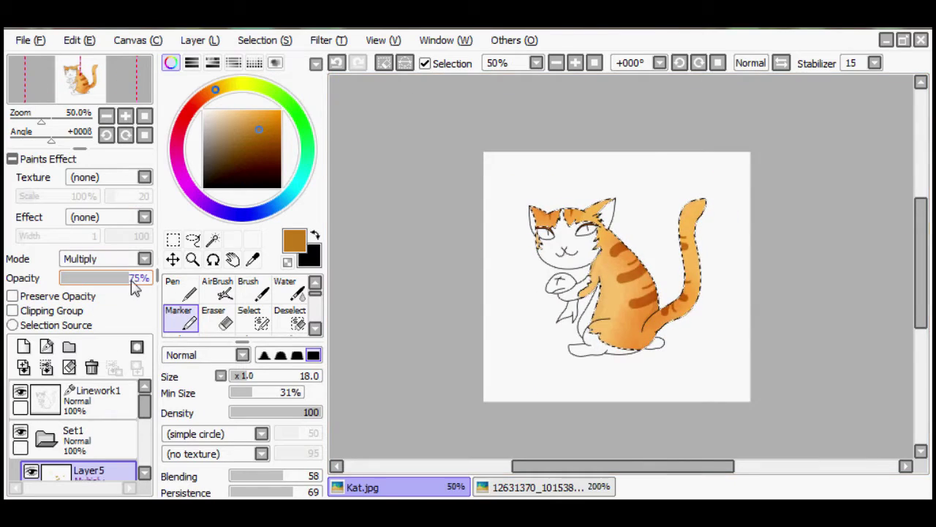
Deepen the orange fur's shading on a separate Multiply layer at 41% opacity and clear the selection.
{"action": "key", "text": "ctrl+plus"}
{"action": "key", "text": "v"}
{"action": "left_click_drag", "start_coordinate": [147, 278], "coordinate": [119, 285]}
{"action": "key", "text": "ctrl+minus"}
{"action": "key", "text": "ctrl+minus"}
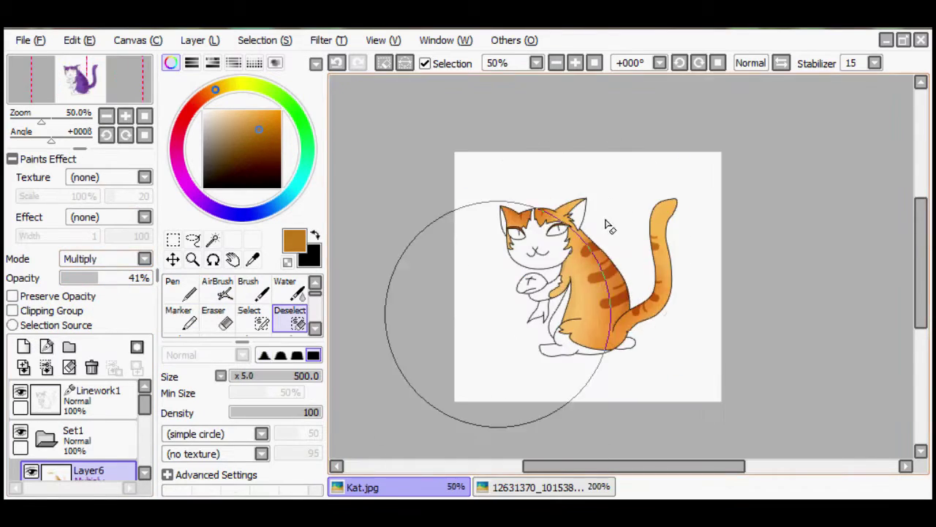
Select the white fur areas of the face, front legs, belly and feet from the Linework1 layer with the Magic Wand.
{"action": "left_click", "coordinate": [80, 398]}
{"action": "key", "text": "ctrl+plus"}
{"action": "key", "text": "ctrl+plus"}
{"action": "left_click", "coordinate": [212, 240]}
{"action": "key", "text": "ctrl+plus"}
{"action": "left_click", "coordinate": [531, 253]}
{"action": "key", "text": "ctrl+plus"}
{"action": "key", "text": "ctrl+plus"}
{"action": "scroll", "coordinate": [640, 208], "scroll_direction": "up", "scroll_amount": 2}
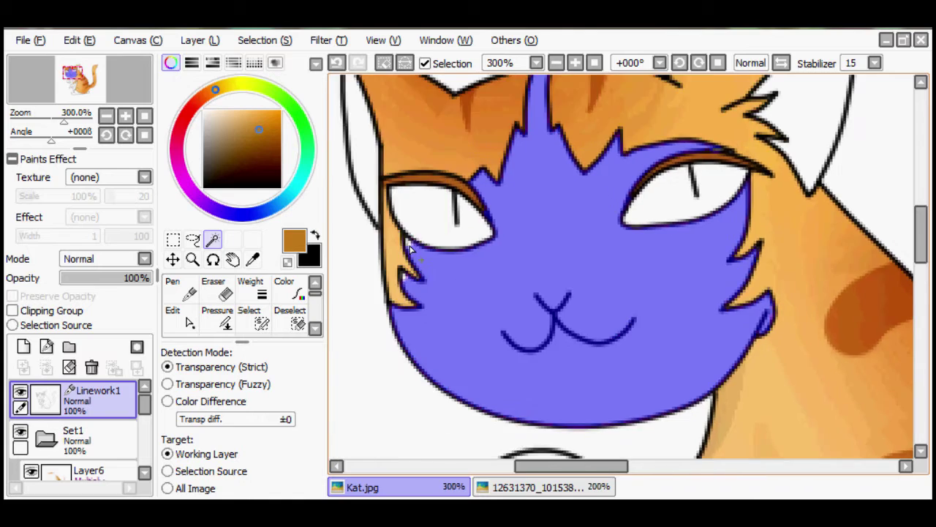
{"action": "scroll", "coordinate": [410, 278], "scroll_direction": "down", "scroll_amount": 6}
{"action": "left_click", "coordinate": [724, 336]}
{"action": "scroll", "coordinate": [565, 293], "scroll_direction": "down", "scroll_amount": 3}
{"action": "scroll", "coordinate": [731, 336], "scroll_direction": "down", "scroll_amount": 3}
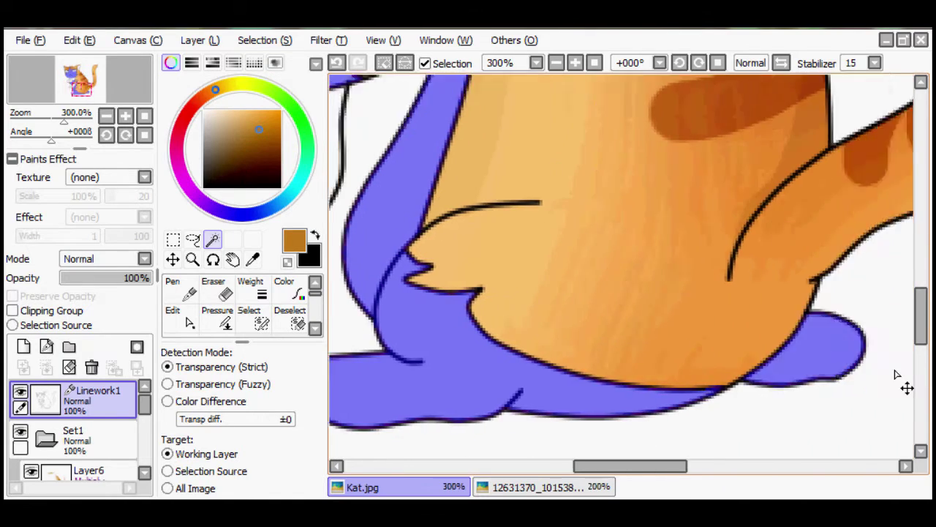
Fill the selected white fur areas with very light gray on a new layer.
{"action": "key", "text": "ctrl+minus"}
{"action": "key", "text": "ctrl+minus"}
{"action": "left_click", "coordinate": [23, 346]}
{"action": "left_click", "coordinate": [203, 115]}
{"action": "key", "text": "ctrl+plus"}
{"action": "left_click", "coordinate": [178, 314]}
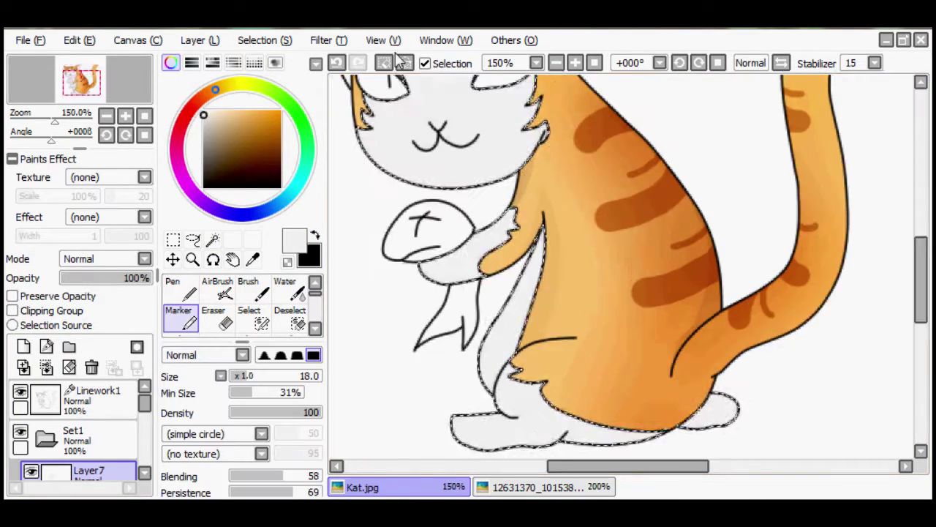
Shade the hind leg and underside light gray with the Marker and blend it with the Water tool at size 50.
{"action": "scroll", "coordinate": [527, 329], "scroll_direction": "up", "scroll_amount": 2}
{"action": "scroll", "coordinate": [528, 366], "scroll_direction": "down", "scroll_amount": 3}
{"action": "key", "text": "ctrl+plus"}
{"action": "key", "text": "ctrl+plus"}
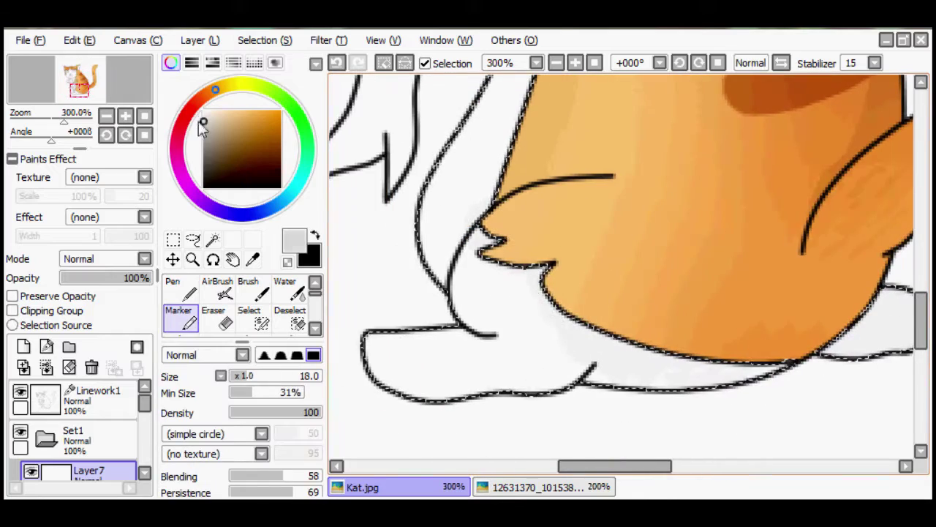
{"action": "key", "text": "w"}
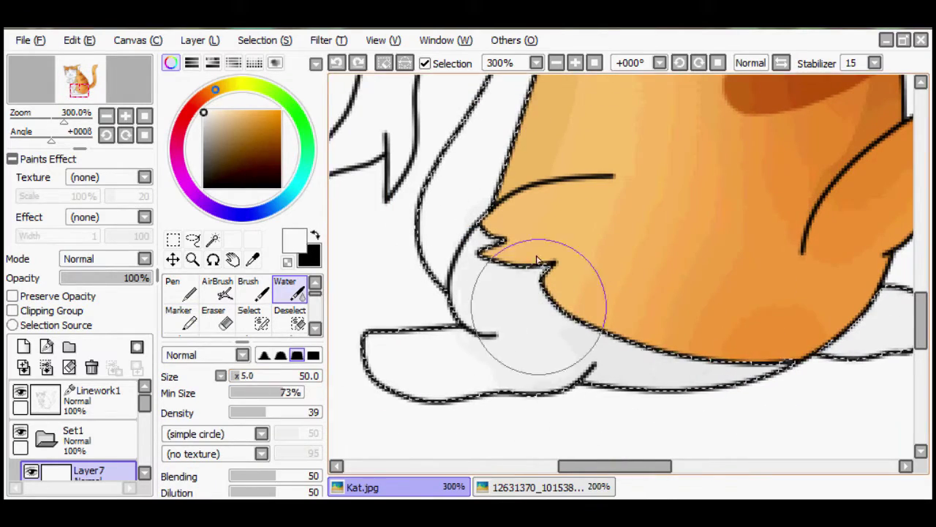
Paint darker gray shadows on the front legs, hind leg, underside and back foot at brush size 15.
{"action": "key", "text": "ctrl+minus"}
{"action": "key", "text": "ctrl+minus"}
{"action": "key", "text": "ctrl+minus"}
{"action": "key", "text": "v"}
{"action": "key", "text": "bracketleft"}
{"action": "key", "text": "bracketleft"}
{"action": "key", "text": "bracketleft"}
{"action": "key", "text": "ctrl+plus"}
{"action": "key", "text": "m"}
{"action": "key", "text": "bracketleft"}
{"action": "scroll", "coordinate": [474, 218], "scroll_direction": "down", "scroll_amount": 4}
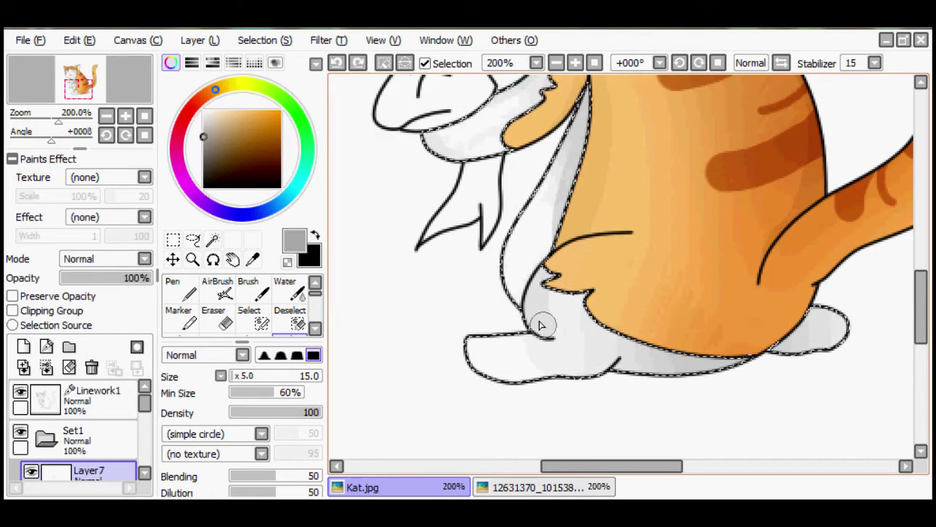
{"action": "scroll", "coordinate": [534, 303], "scroll_direction": "right", "scroll_amount": 4}
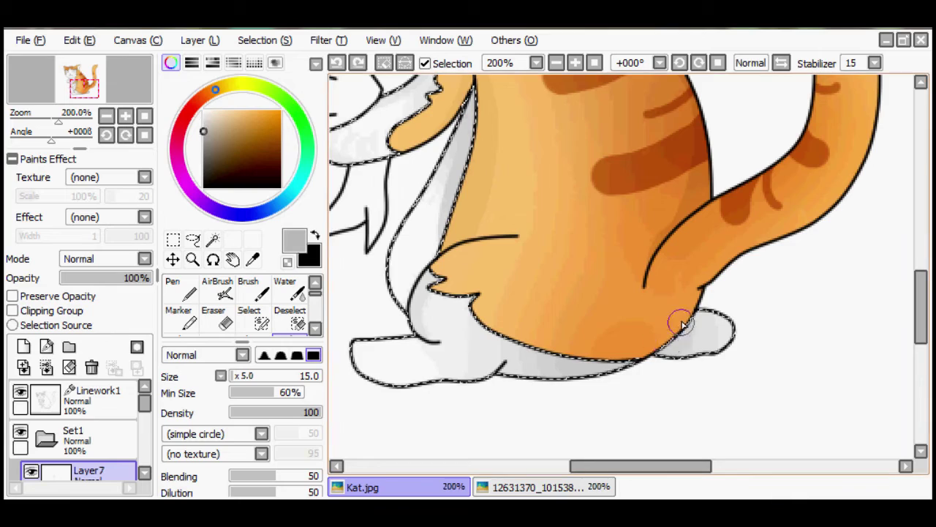
Shade the side of the face gray and soften the white fur with a white AirBrush at size 115.
{"action": "key", "text": "ctrl+minus"}
{"action": "key", "text": "ctrl+minus"}
{"action": "key", "text": "ctrl+minus"}
{"action": "key", "text": "ctrl+plus"}
{"action": "key", "text": "ctrl+plus"}
{"action": "key", "text": "a"}
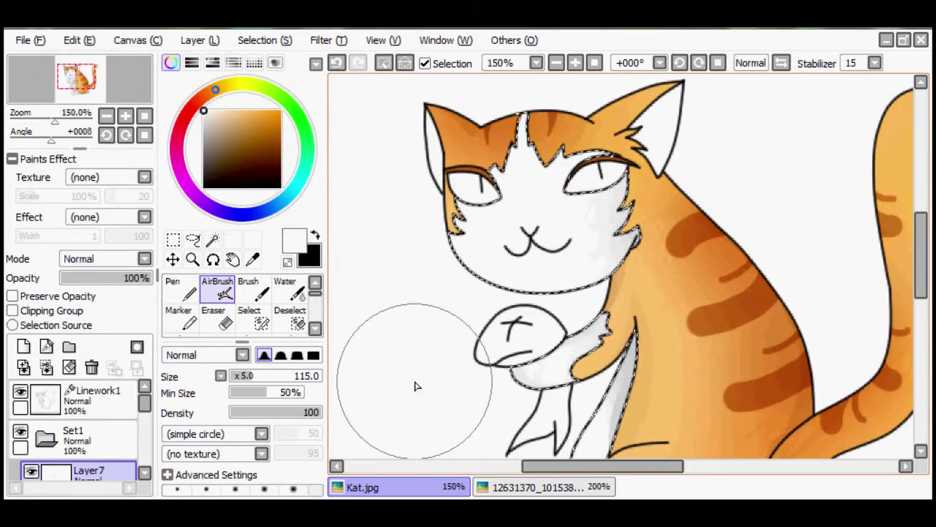
{"action": "scroll", "coordinate": [495, 215], "scroll_direction": "down", "scroll_amount": 5}
{"action": "key", "text": "ctrl+minus"}
{"action": "key", "text": "ctrl+minus"}
{"action": "key", "text": "d"}
{"action": "key", "text": "a"}
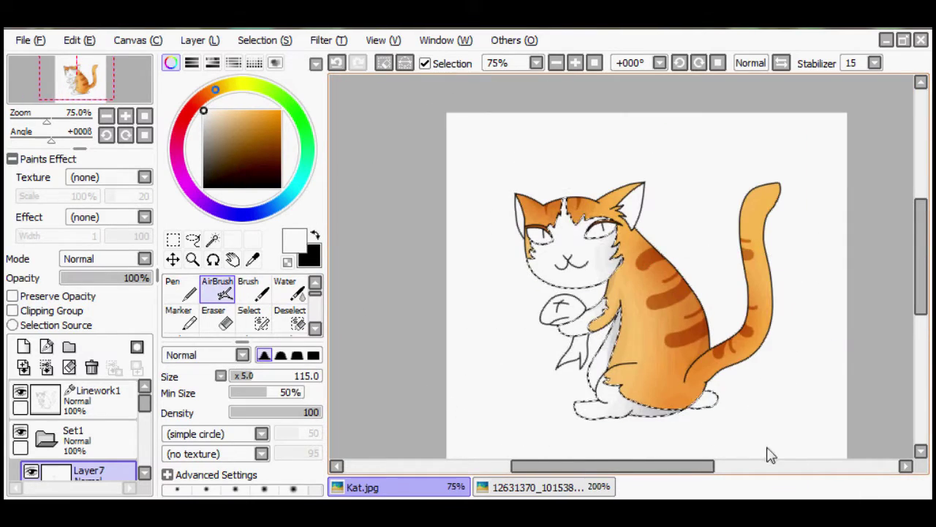
Select both inner ears from the Linework1 layer with the Magic Wand.
{"action": "key", "text": "ctrl+plus"}
{"action": "key", "text": "ctrl+plus"}
{"action": "left_click", "coordinate": [95, 399]}
{"action": "left_click", "coordinate": [213, 240]}
{"action": "left_click", "coordinate": [810, 215]}
{"action": "key", "text": "ctrl+plus"}
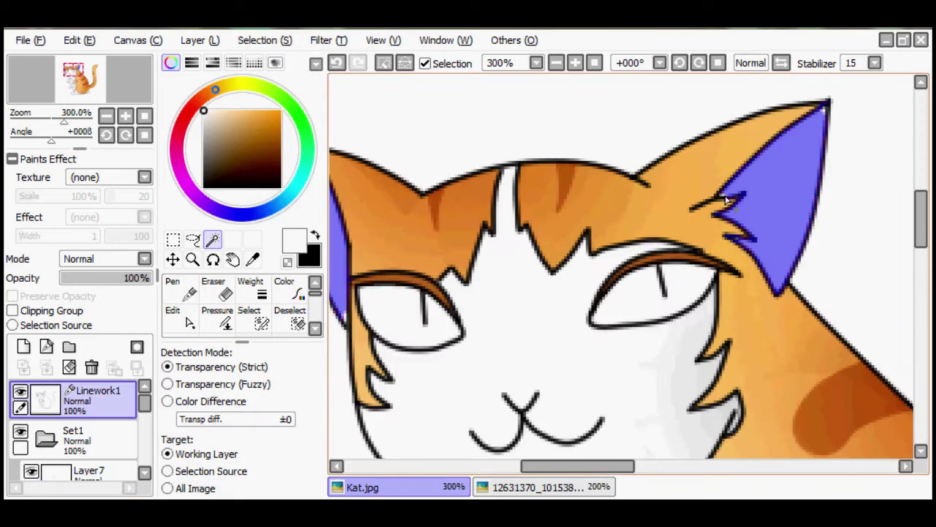
Fill both inner ears with pale pink on a new layer using the Pen.
{"action": "key", "text": "ctrl+minus"}
{"action": "key", "text": "n"}
{"action": "key", "text": "ctrl+minus"}
{"action": "key", "text": "ctrl+plus"}
{"action": "key", "text": "ctrl+plus"}
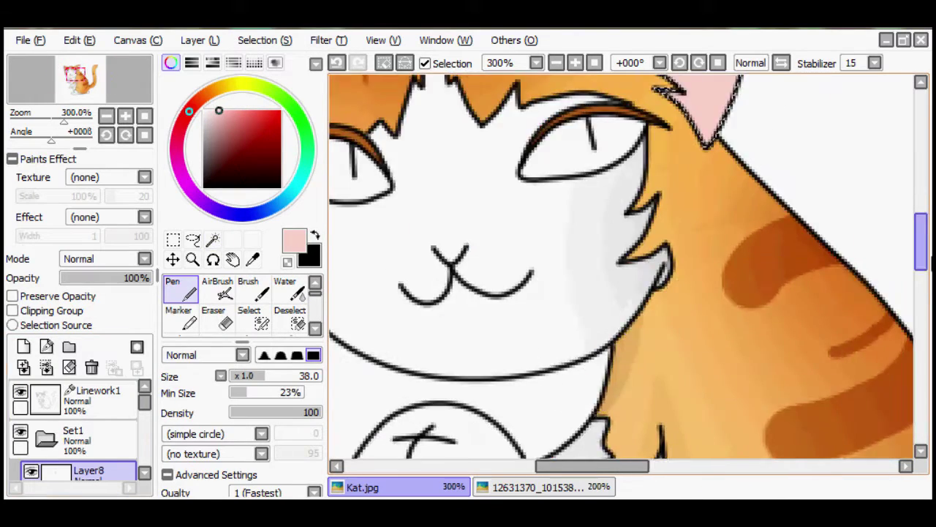
Shade the inner ears with deeper pink using the AirBrush at size 115 and clear the selection.
{"action": "key", "text": "m"}
{"action": "key", "text": "a"}
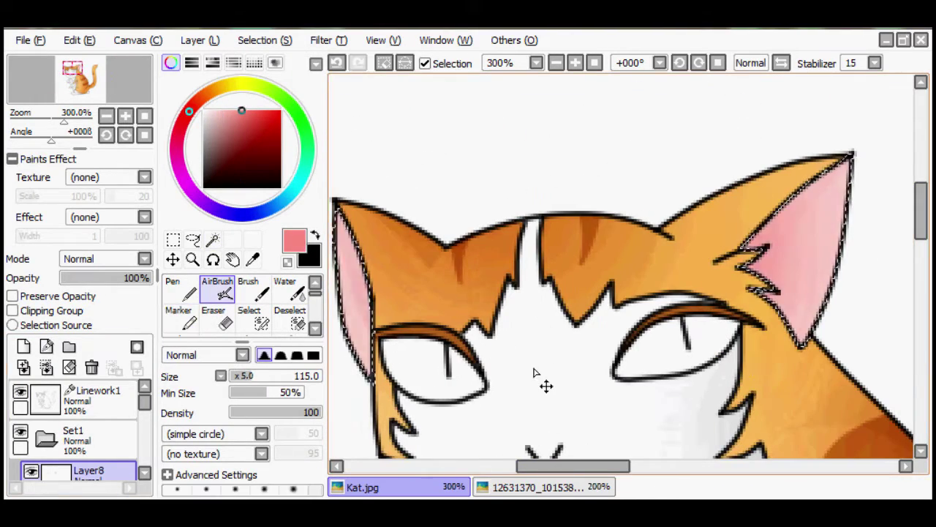
{"action": "key", "text": "ctrl+minus"}
{"action": "key", "text": "ctrl+minus"}
{"action": "key", "text": "ctrl+minus"}
{"action": "key", "text": "ctrl+d"}
{"action": "key", "text": "ctrl+plus"}
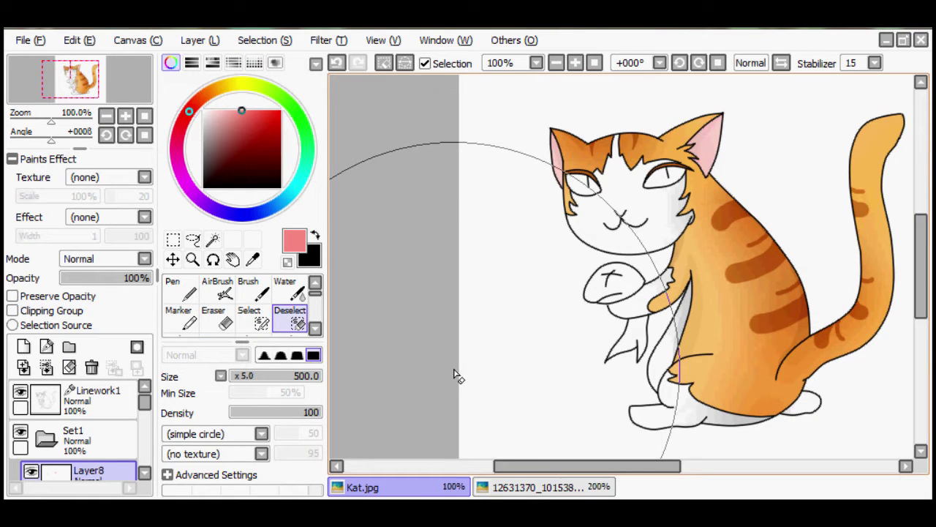
Select the head and tail of the fish in the cat's paw with the Magic Wand and add a new layer.
{"action": "key", "text": "w"}
{"action": "key", "text": "ctrl+plus"}
{"action": "key", "text": "ctrl+plus"}
{"action": "left_click", "coordinate": [436, 205]}
{"action": "left_click", "coordinate": [88, 470]}
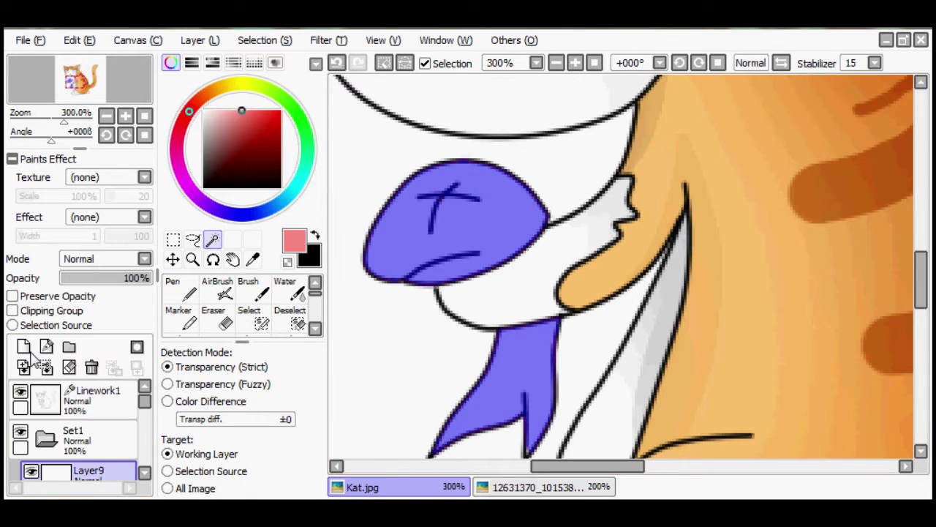
Fill the selected fish head and tail with dark slate blue.
{"action": "key", "text": "n"}
{"action": "left_click", "coordinate": [241, 146]}
{"action": "key", "text": "ctrl+minus"}
{"action": "key", "text": "ctrl+plus"}
{"action": "key", "text": "ctrl+plus"}
Shade the selected fish with lighter and darker blue tones using the Marker at size 9 and the AirBrush.
{"action": "left_click", "coordinate": [217, 143]}
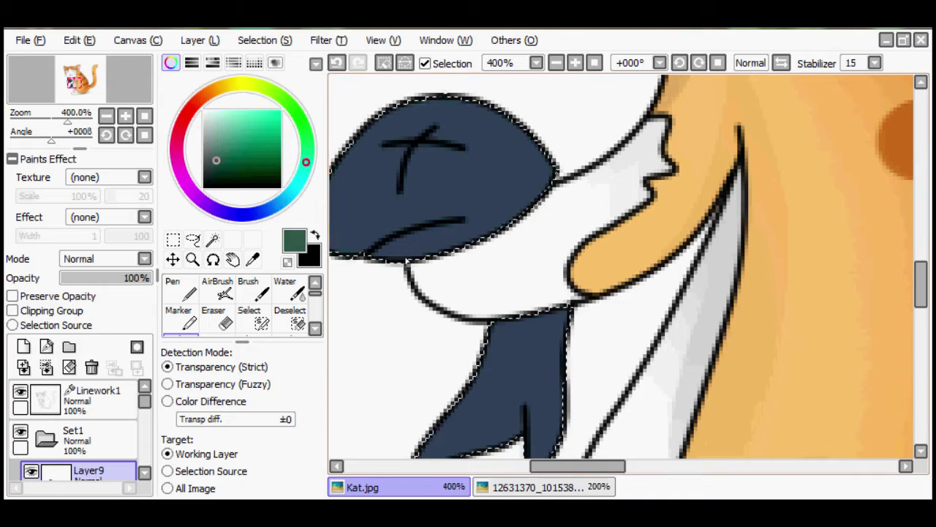
{"action": "left_click", "coordinate": [178, 318]}
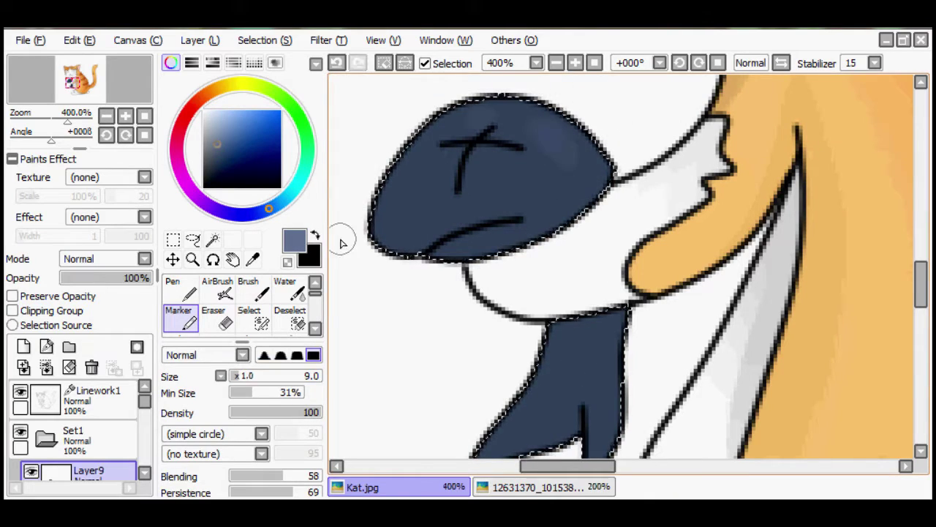
{"action": "left_click", "coordinate": [218, 289]}
{"action": "left_click", "coordinate": [219, 172]}
{"action": "left_click_drag", "start_coordinate": [580, 337], "coordinate": [556, 388]}
{"action": "key", "text": "ctrl+minus"}
{"action": "key", "text": "ctrl+plus"}
Color both selected eyes orange-red on a new layer and shade their edges darker red using the Marker at size 23.
{"action": "left_click", "coordinate": [23, 346]}
{"action": "left_click", "coordinate": [177, 319]}
{"action": "left_click", "coordinate": [216, 133]}
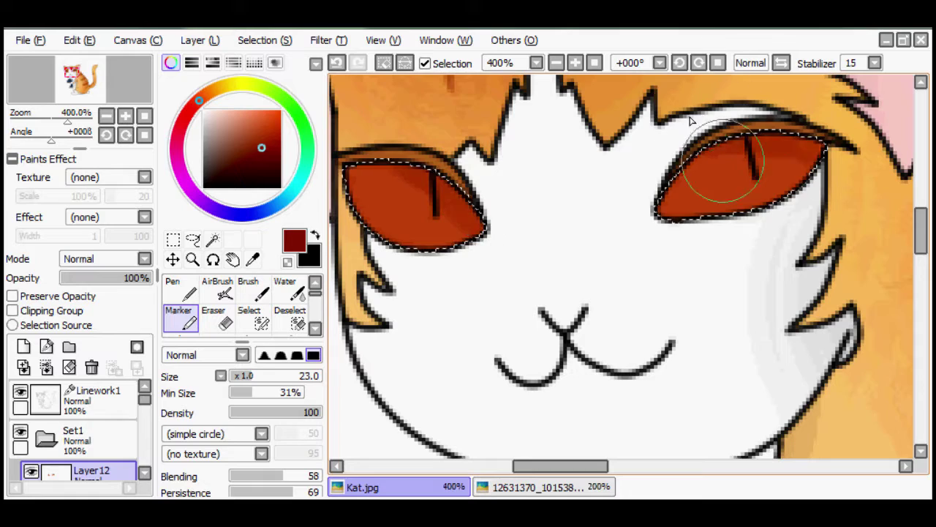
{"action": "left_click_drag", "start_coordinate": [700, 119], "coordinate": [413, 220]}
{"action": "left_click_drag", "start_coordinate": [643, 224], "coordinate": [816, 110]}
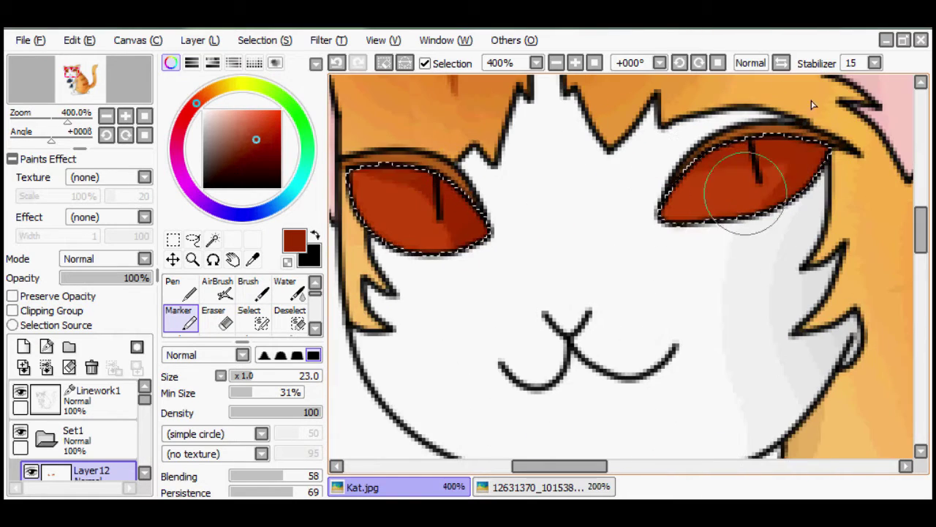
{"action": "left_click_drag", "start_coordinate": [413, 236], "coordinate": [416, 221]}
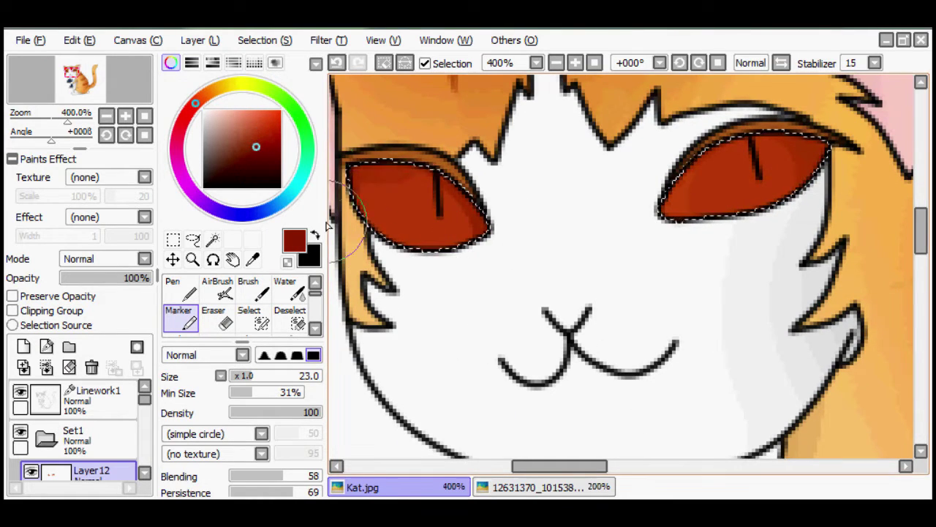
{"action": "scroll", "coordinate": [590, 292], "scroll_direction": "down", "scroll_amount": 3}
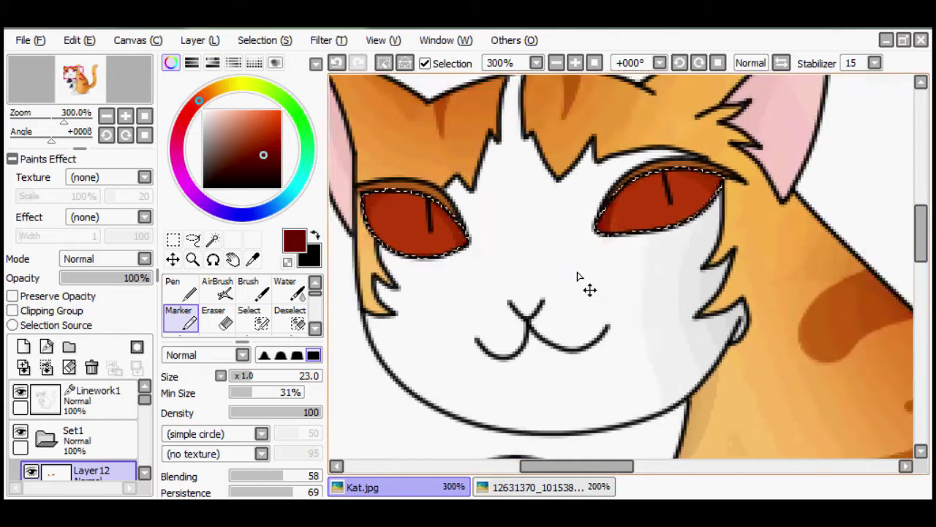
Clear the selection, check the cat reference photo, and draw thin pale peach streaks in both irises using the Marker at size 0.5.
{"action": "scroll", "coordinate": [589, 293], "scroll_direction": "up", "scroll_amount": 3}
{"action": "scroll", "coordinate": [590, 292], "scroll_direction": "up", "scroll_amount": 2}
{"action": "scroll", "coordinate": [632, 188], "scroll_direction": "down", "scroll_amount": 1}
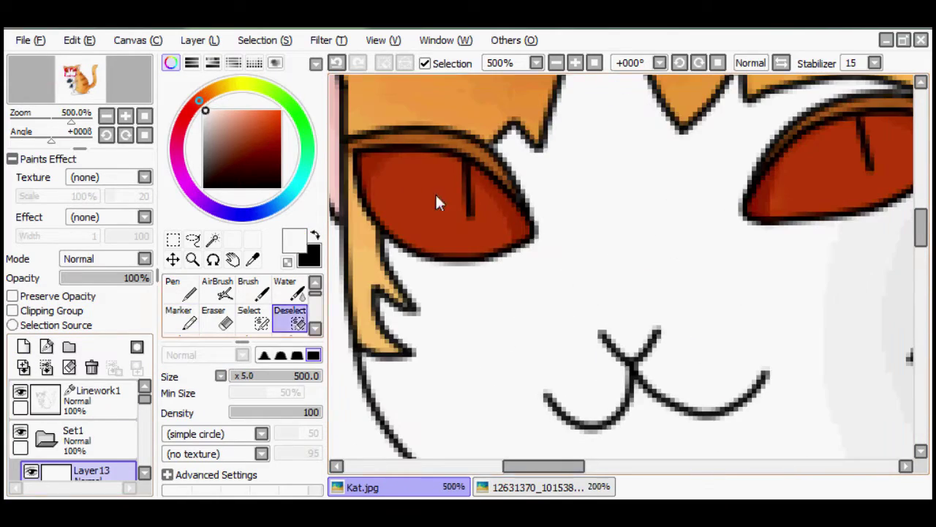
{"action": "left_click", "coordinate": [486, 487]}
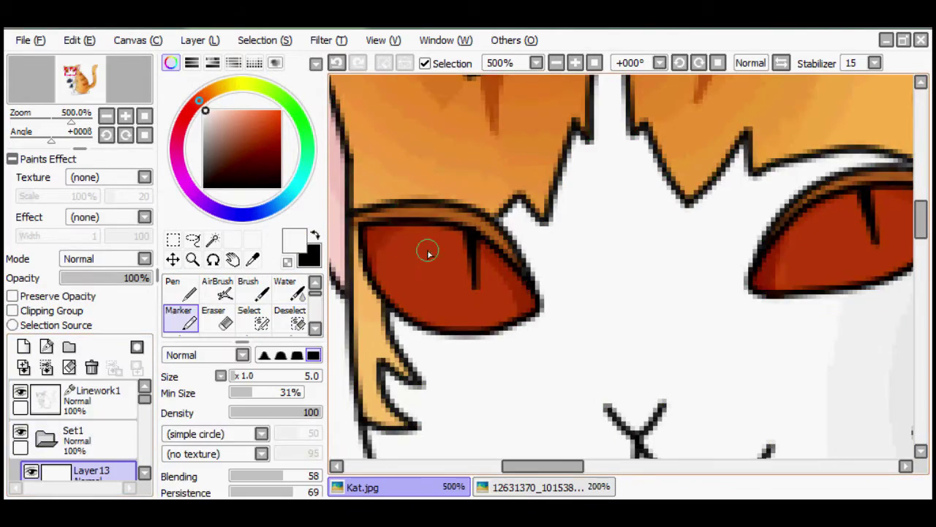
{"action": "scroll", "coordinate": [843, 268], "scroll_direction": "down", "scroll_amount": 2}
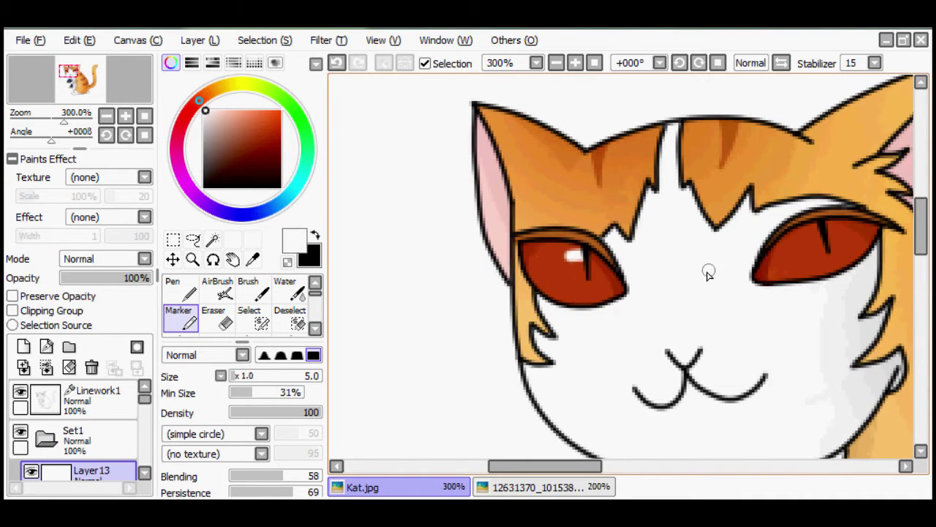
{"action": "scroll", "coordinate": [709, 272], "scroll_direction": "up", "scroll_amount": 2}
{"action": "left_click", "coordinate": [237, 378]}
{"action": "left_click_drag", "start_coordinate": [541, 300], "coordinate": [536, 346]}
{"action": "left_click_drag", "start_coordinate": [458, 322], "coordinate": [450, 334]}
{"action": "scroll", "coordinate": [780, 269], "scroll_direction": "right", "scroll_amount": 2}
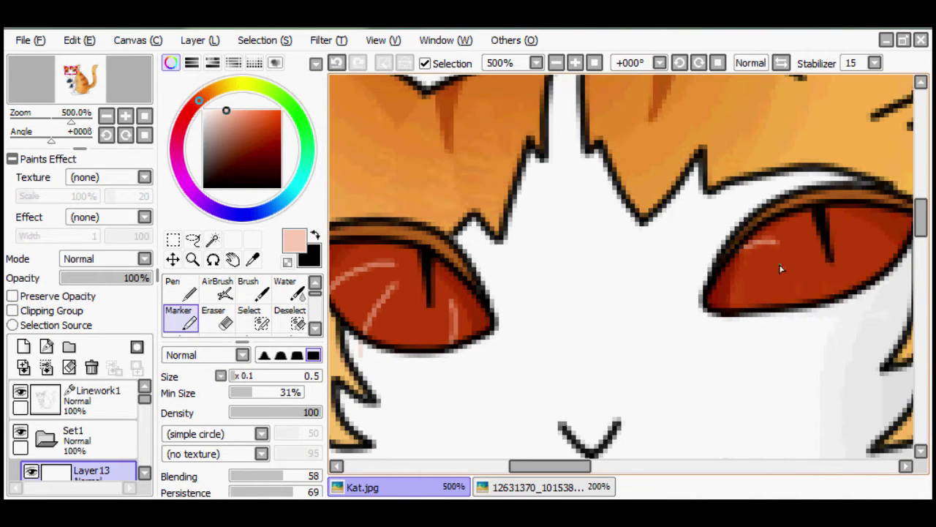
Add a layer above the linework and paint white highlights in the eyes using the Marker at size 4.8.
{"action": "scroll", "coordinate": [422, 248], "scroll_direction": "down", "scroll_amount": 1}
{"action": "left_click", "coordinate": [23, 347]}
{"action": "scroll", "coordinate": [423, 248], "scroll_direction": "up", "scroll_amount": 1}
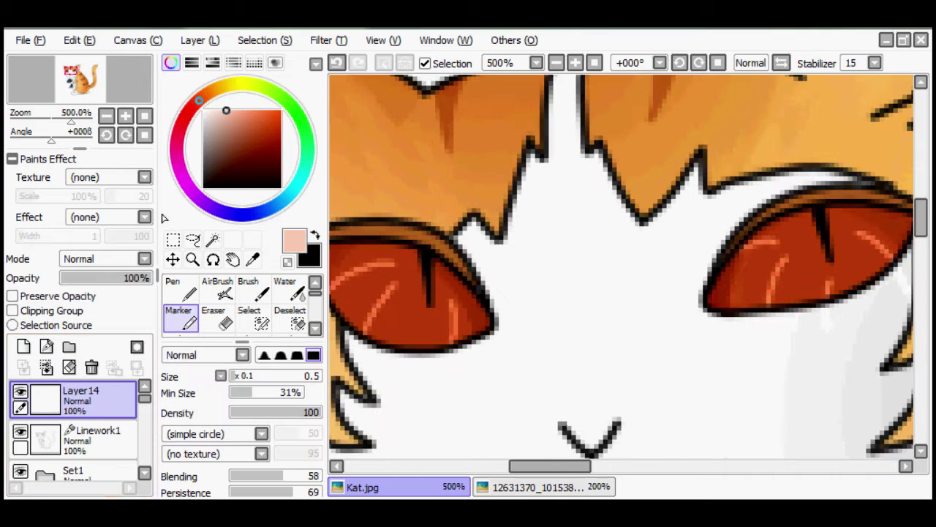
{"action": "scroll", "coordinate": [829, 359], "scroll_direction": "down", "scroll_amount": 6}
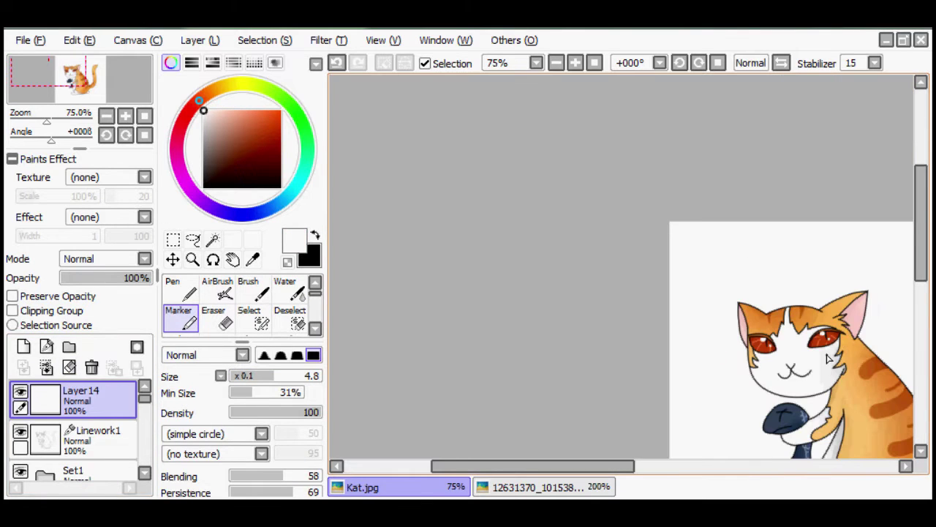
{"action": "scroll", "coordinate": [829, 358], "scroll_direction": "up", "scroll_amount": 3}
Thicken the pupil lines on the linework layer using the Weight tool at size 6.3.
{"action": "left_click", "coordinate": [95, 439]}
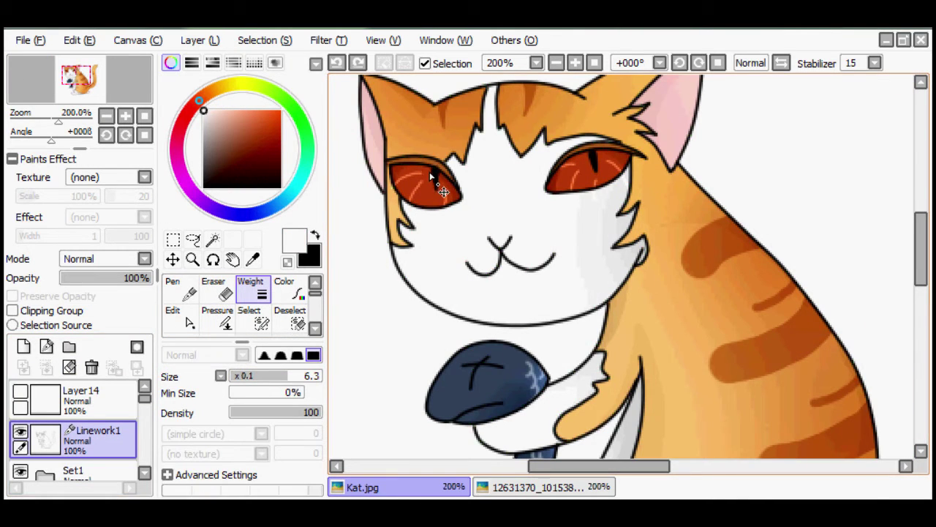
{"action": "key", "text": "p"}
{"action": "scroll", "coordinate": [706, 203], "scroll_direction": "down", "scroll_amount": 2}
{"action": "key", "text": "ctrl"}
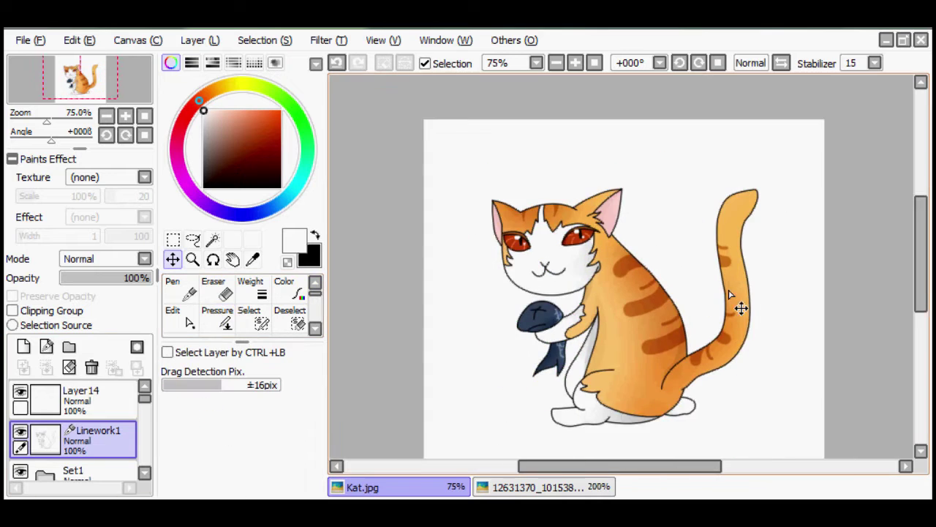
Enlarge the whole cat drawing with a transform so that it fills more of the canvas.
{"action": "scroll", "coordinate": [149, 415], "scroll_direction": "down", "scroll_amount": 1}
{"action": "scroll", "coordinate": [148, 414], "scroll_direction": "down", "scroll_amount": 2}
{"action": "scroll", "coordinate": [661, 363], "scroll_direction": "down", "scroll_amount": 1}
{"action": "key", "text": "ctrl+t"}
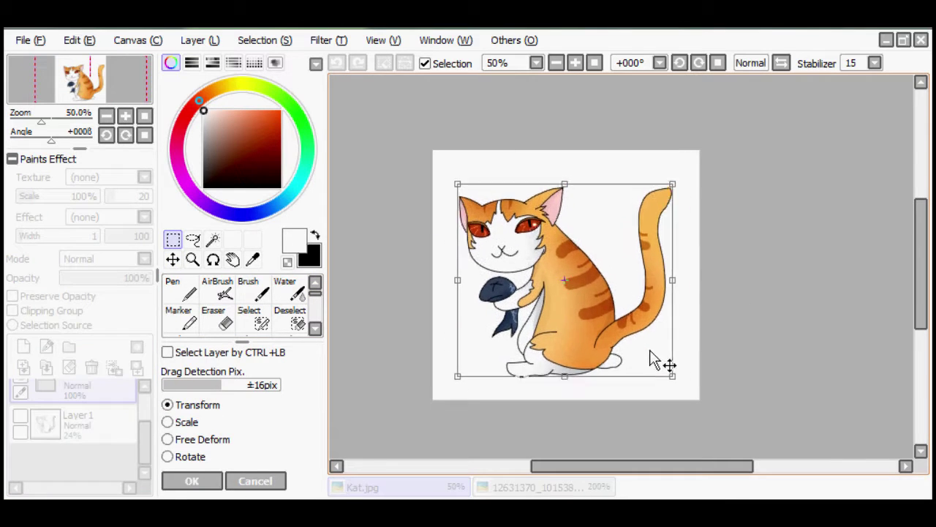
{"action": "key", "text": "Return"}
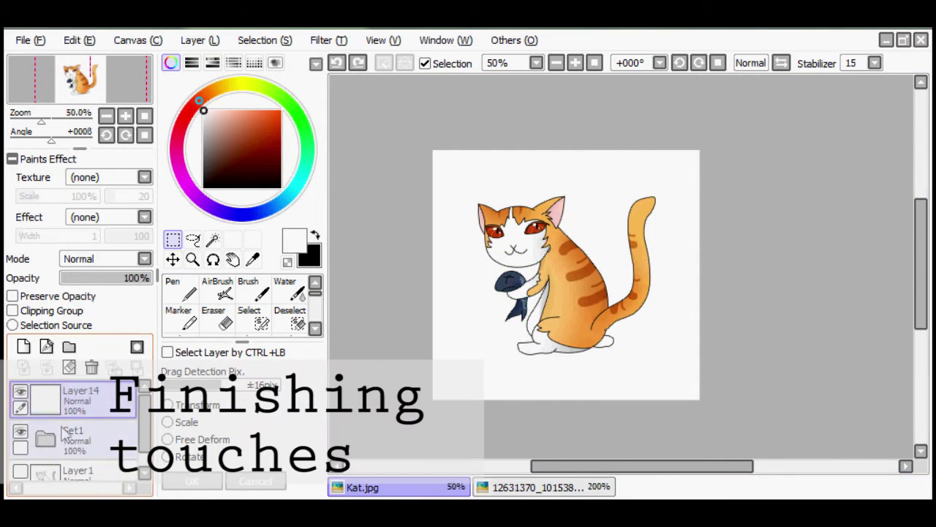
{"action": "key", "text": "ctrl+t"}
{"action": "left_click_drag", "start_coordinate": [654, 370], "coordinate": [688, 391]}
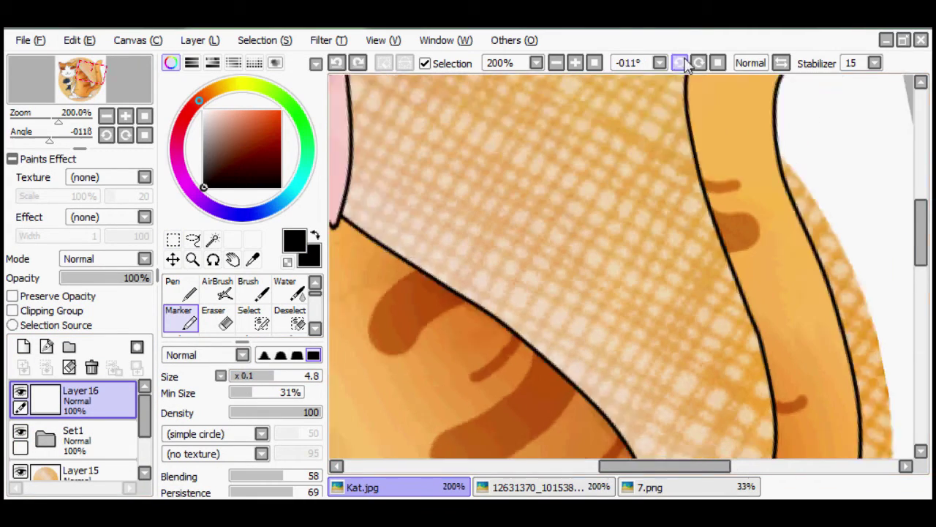
Write a black signature dated 5/30/16 along the cat's back using the Marker at size 4.8, and scale it down.
{"action": "left_click", "coordinate": [679, 62]}
{"action": "left_click_drag", "start_coordinate": [483, 311], "coordinate": [572, 341]}
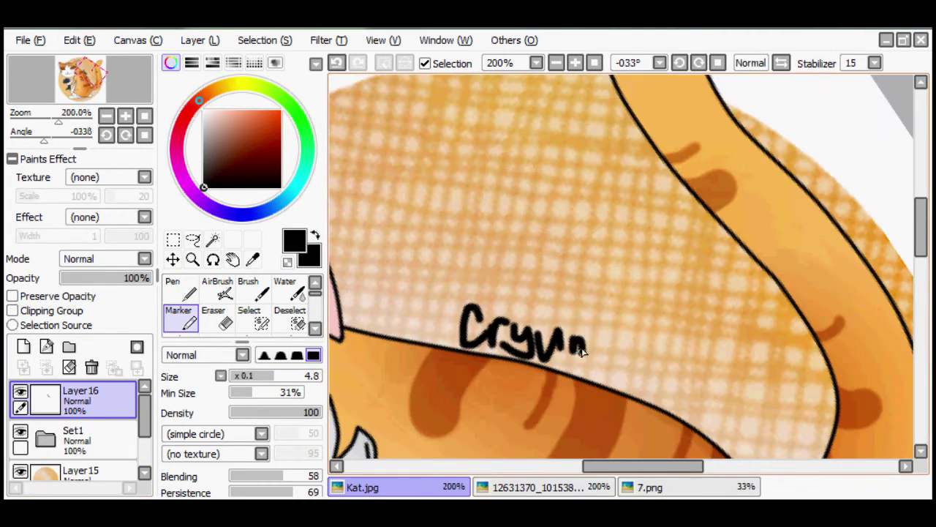
{"action": "left_click_drag", "start_coordinate": [692, 376], "coordinate": [684, 395]}
{"action": "left_click", "coordinate": [680, 63]}
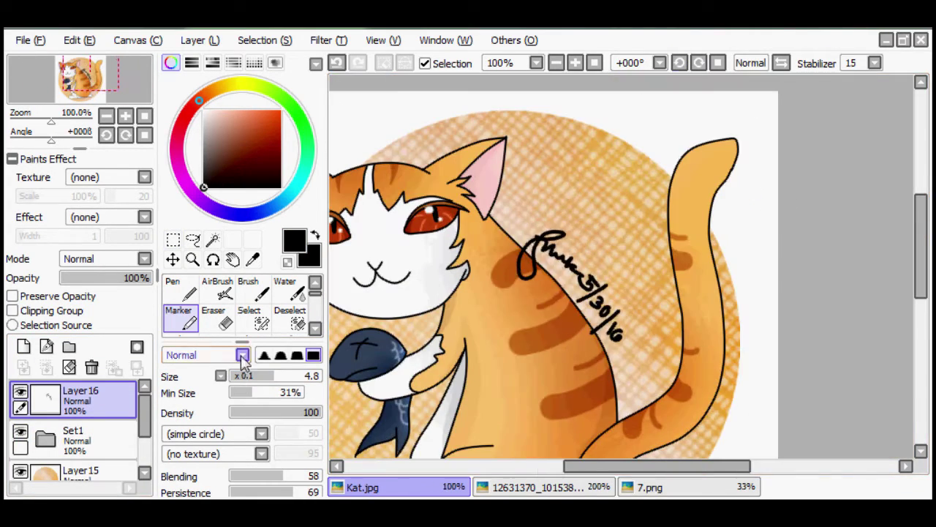
{"action": "key", "text": "ctrl+t"}
{"action": "left_click_drag", "start_coordinate": [687, 62], "coordinate": [553, 343]}
Shade the tail tip with orange on a Multiply layer using the AirBrush at size 210, and clear the selection.
{"action": "left_click", "coordinate": [125, 434]}
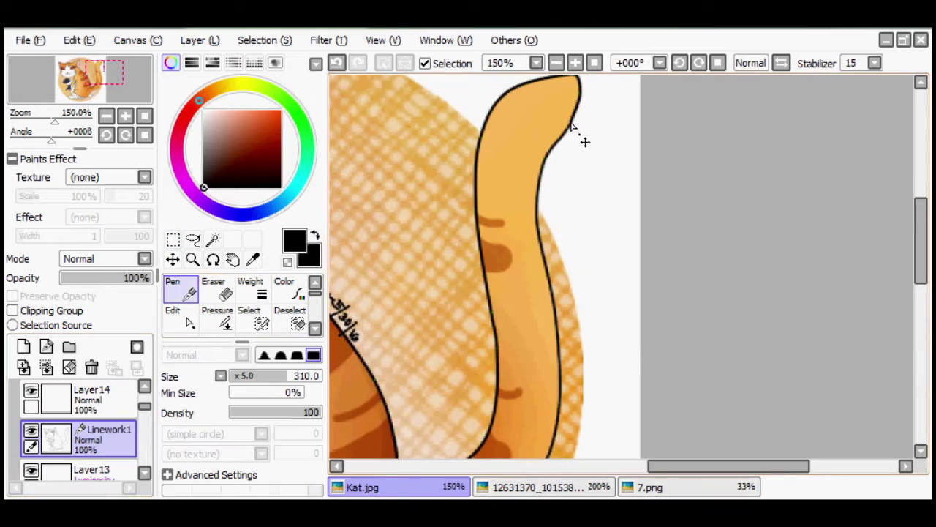
{"action": "left_click", "coordinate": [217, 289]}
{"action": "left_click_drag", "start_coordinate": [144, 409], "coordinate": [150, 447]}
{"action": "left_click_drag", "start_coordinate": [482, 183], "coordinate": [502, 142]}
{"action": "scroll", "coordinate": [547, 163], "scroll_direction": "down", "scroll_amount": 3}
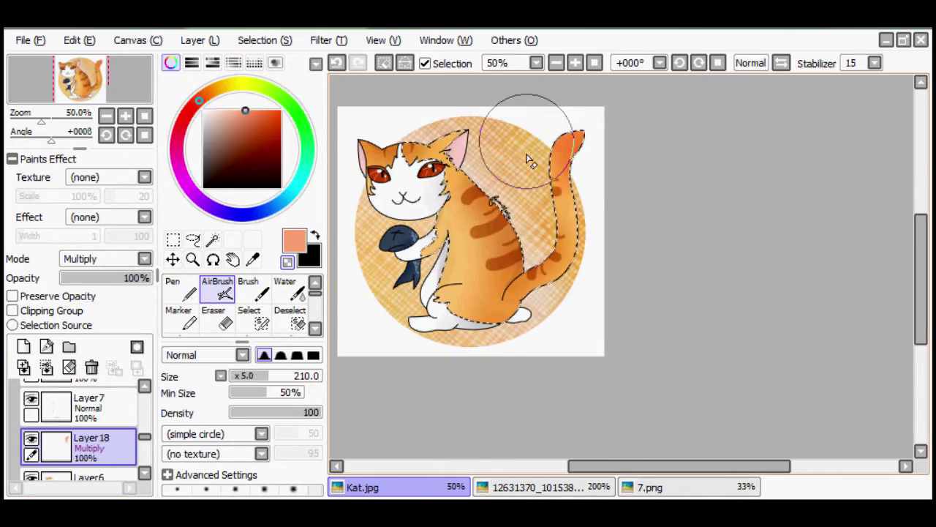
{"action": "left_click", "coordinate": [290, 322]}
Lower the plaid background circle layer's opacity to 58% and export the finished drawing as Kat.png in the Draws folder.
{"action": "left_click_drag", "start_coordinate": [144, 439], "coordinate": [145, 412]}
{"action": "left_click", "coordinate": [22, 40]}
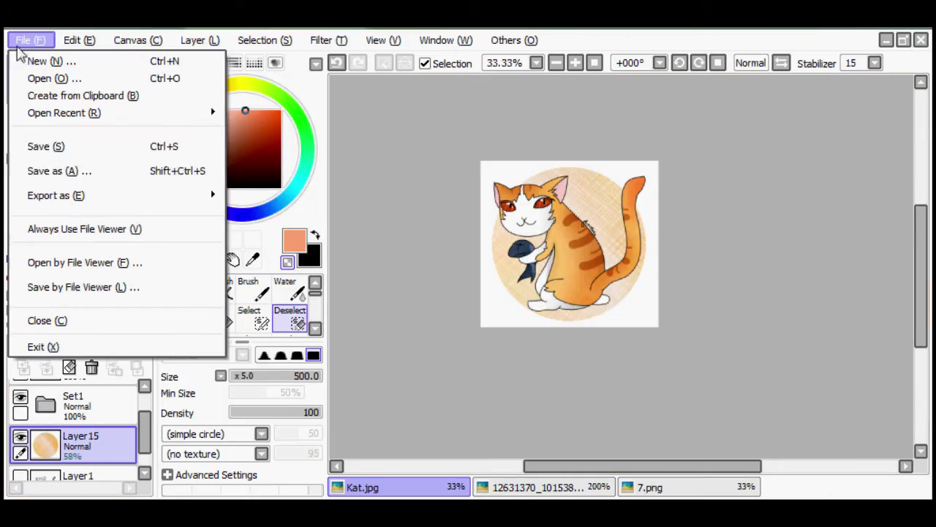
{"action": "key", "text": "Escape"}
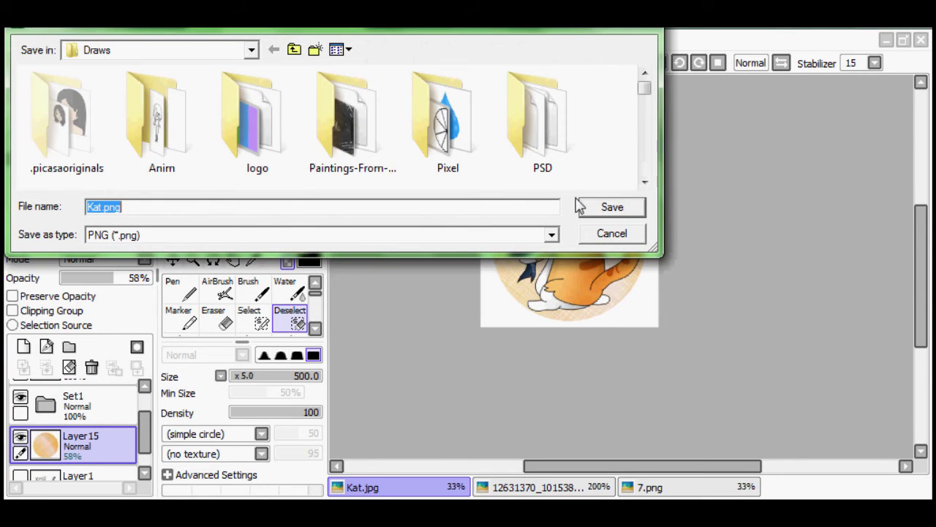
{"action": "left_click", "coordinate": [582, 207]}
{"action": "left_click", "coordinate": [505, 277]}
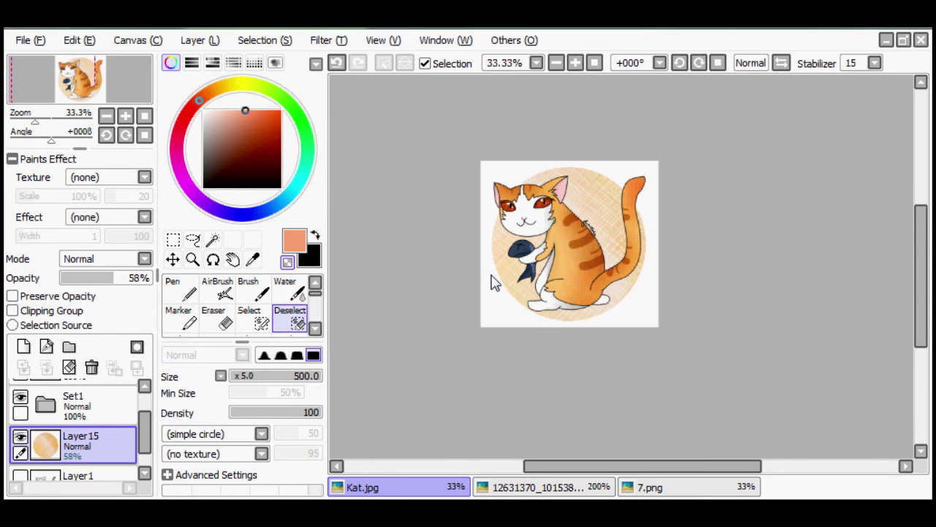
Switch to Windows Explorer and locate the exported Kat.png in the Draws folder.
{"action": "key", "text": "super+e"}
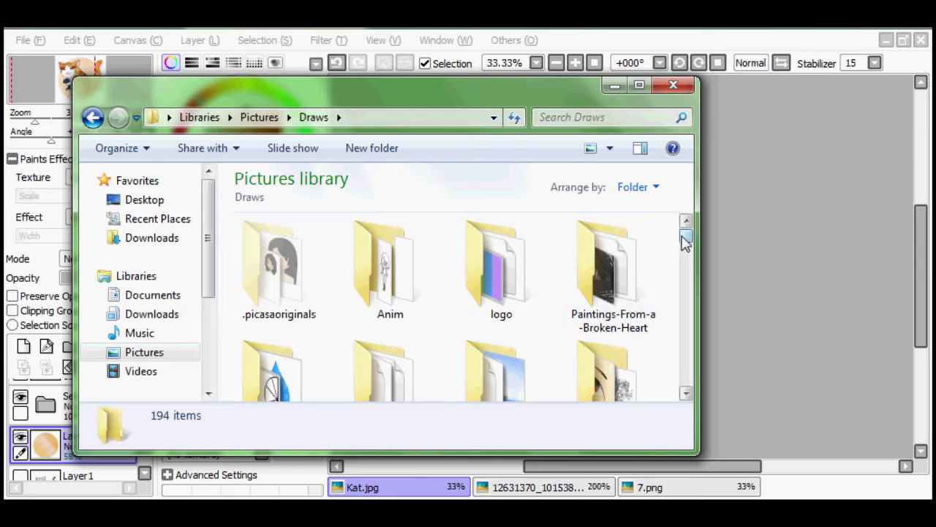
{"action": "left_click_drag", "start_coordinate": [686, 240], "coordinate": [687, 253]}
{"action": "left_click", "coordinate": [627, 286]}
{"action": "type", "text": "kat"}
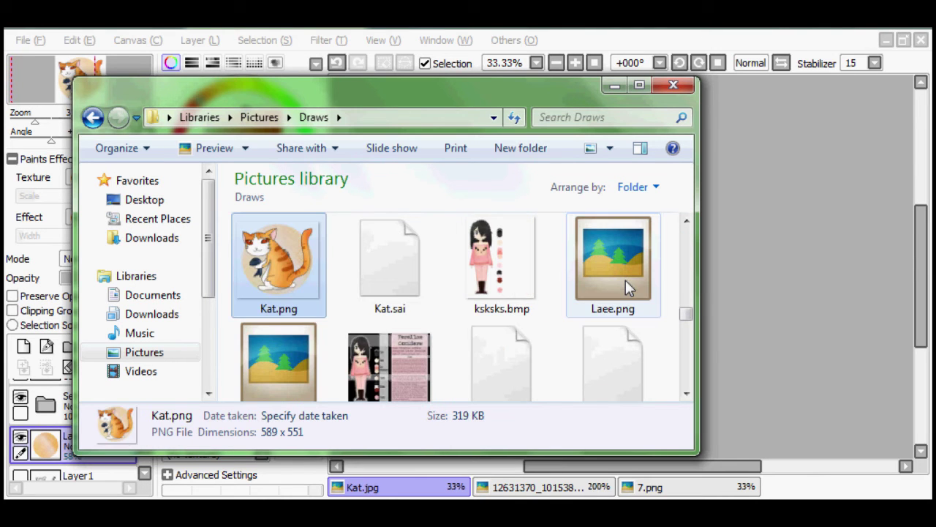